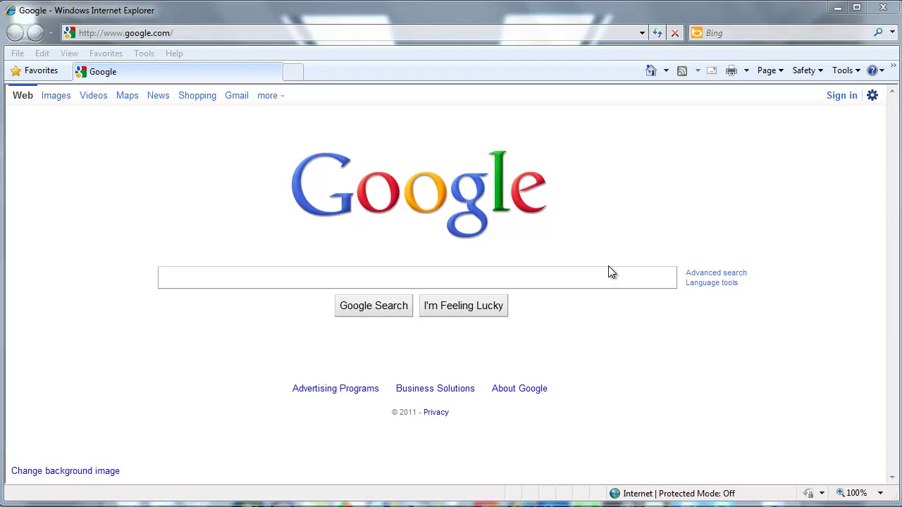
Google 'firefox', open the mozilla.com result, start the Free Download, then cancel the security warning.
{"action": "left_click", "coordinate": [599, 282]}
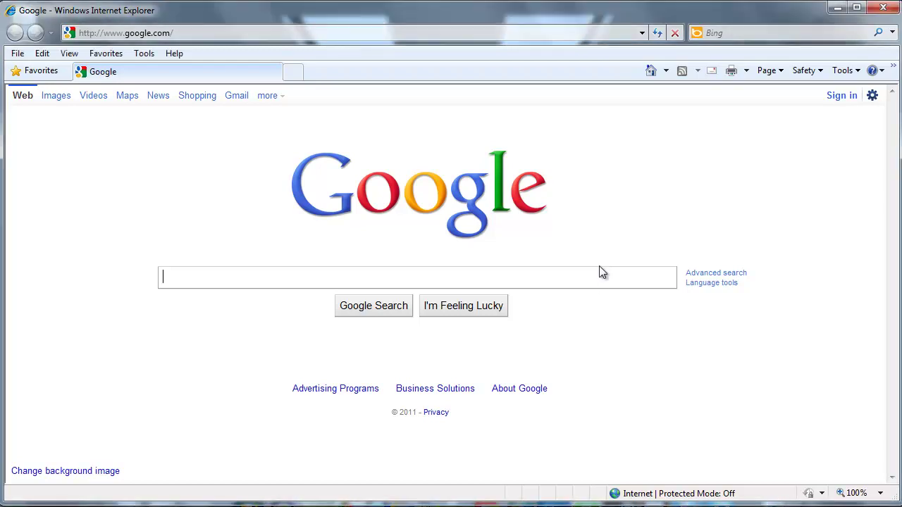
{"action": "type", "text": "firefox"}
{"action": "key", "text": "Return"}
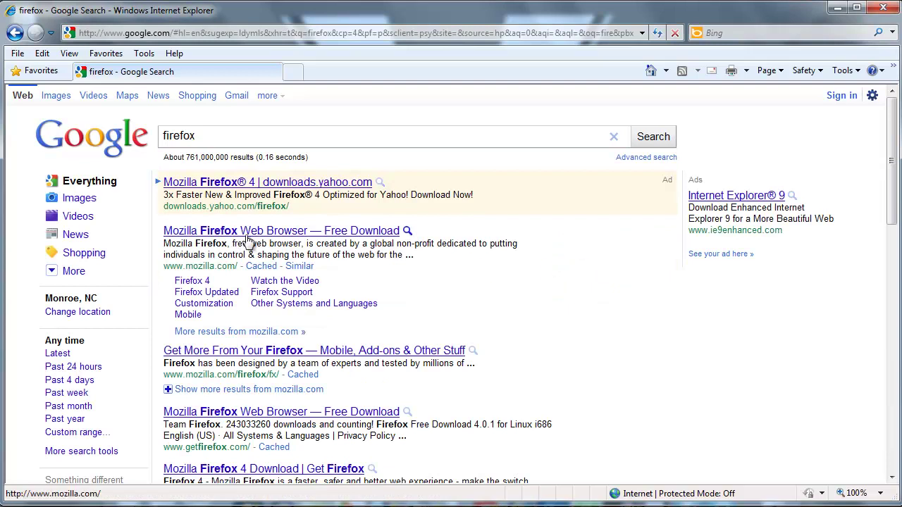
{"action": "left_click_drag", "start_coordinate": [162, 266], "coordinate": [224, 274]}
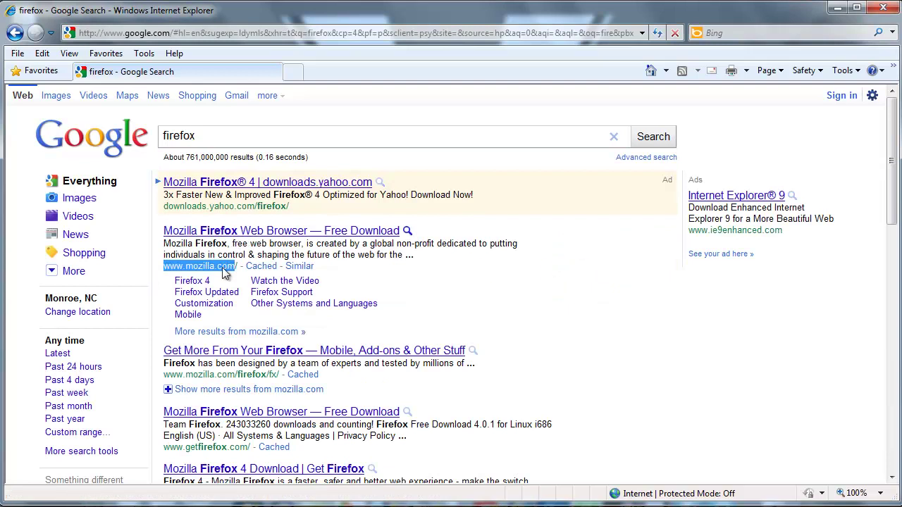
{"action": "left_click", "coordinate": [241, 232]}
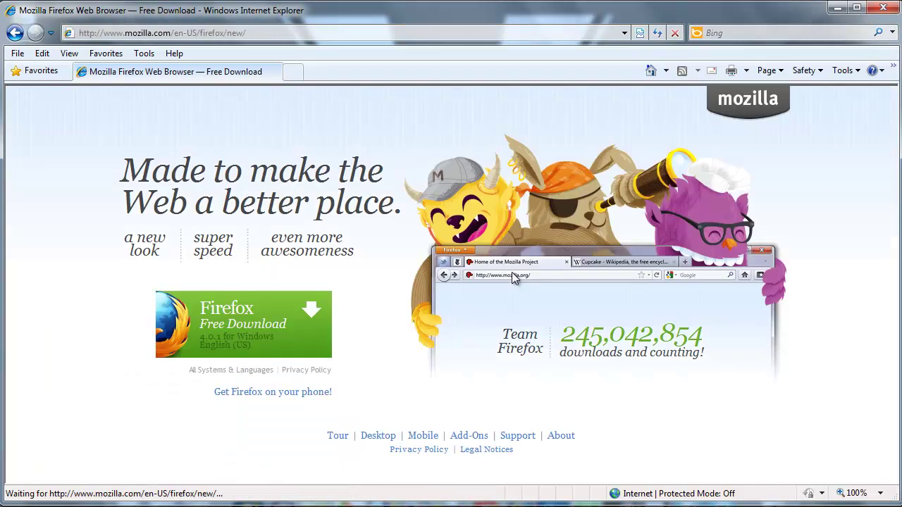
{"action": "left_click", "coordinate": [234, 339]}
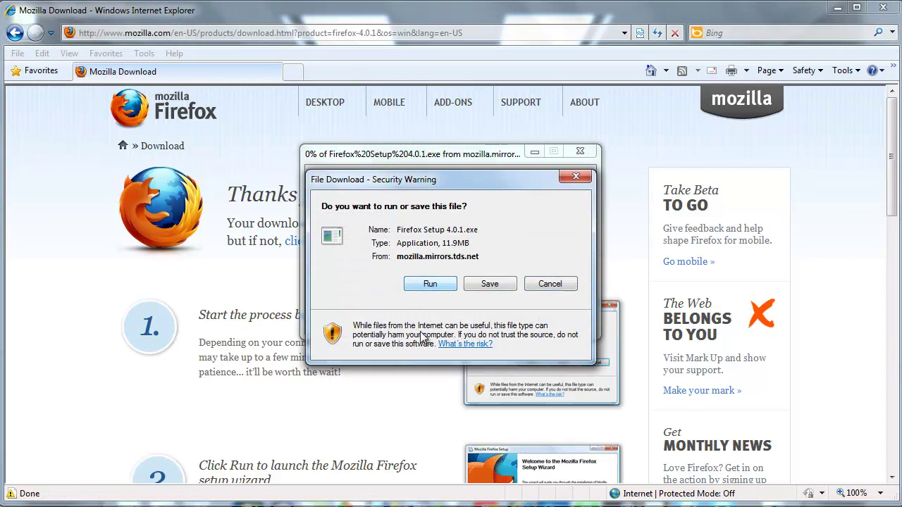
{"action": "left_click", "coordinate": [563, 286]}
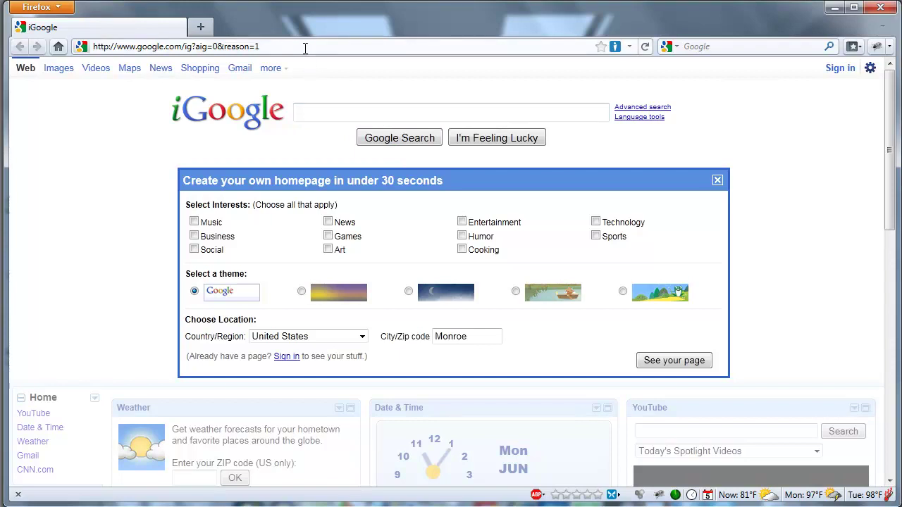
Google 'firefox addons' and open the addons.mozilla.org site.
{"action": "type", "text": "firefox addons"}
{"action": "key", "text": "Return"}
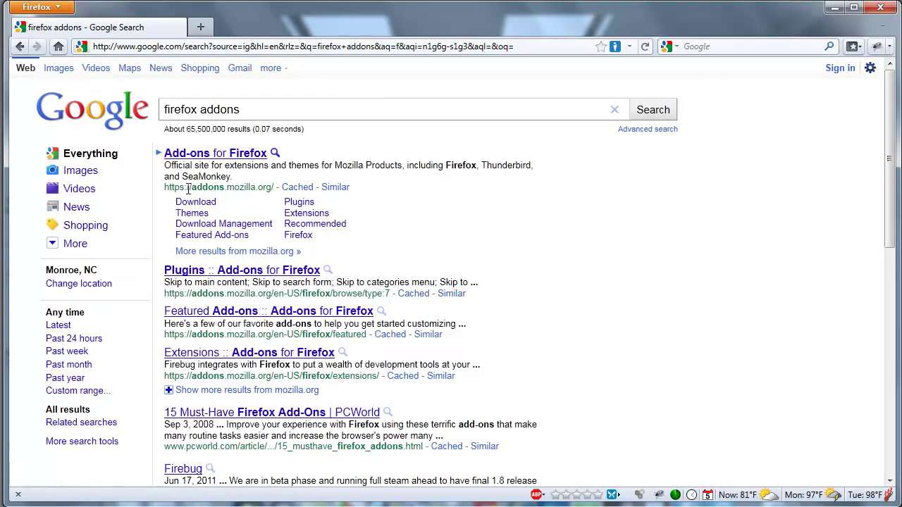
{"action": "left_click_drag", "start_coordinate": [192, 187], "coordinate": [265, 187]}
{"action": "left_click", "coordinate": [250, 157]}
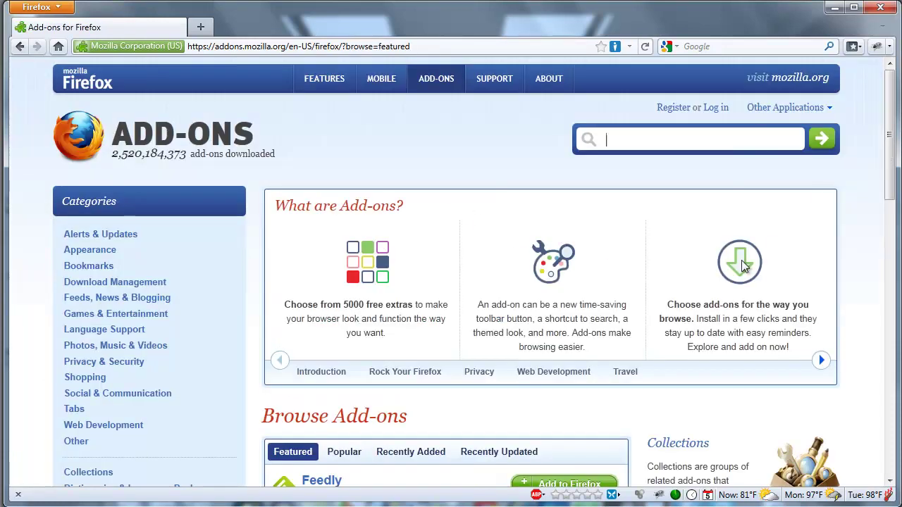
Search the add-ons site for 'video downloadhelper', fixing the typo.
{"action": "type", "text": "video"}
{"action": "type", "text": " downlaod"}
{"action": "key", "text": "BackSpace"}
{"action": "key", "text": "BackSpace"}
{"action": "key", "text": "BackSpace"}
{"action": "key", "text": "BackSpace"}
{"action": "type", "text": "loadhelper"}
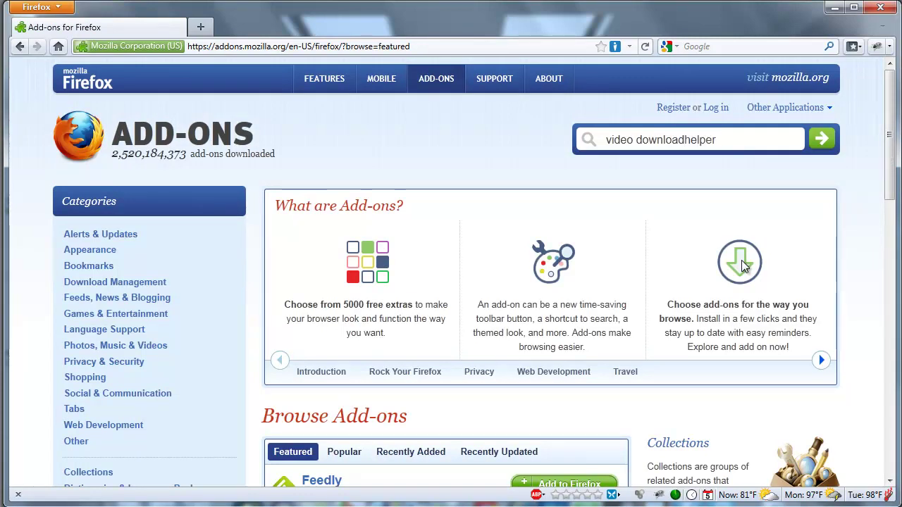
{"action": "key", "text": "Return"}
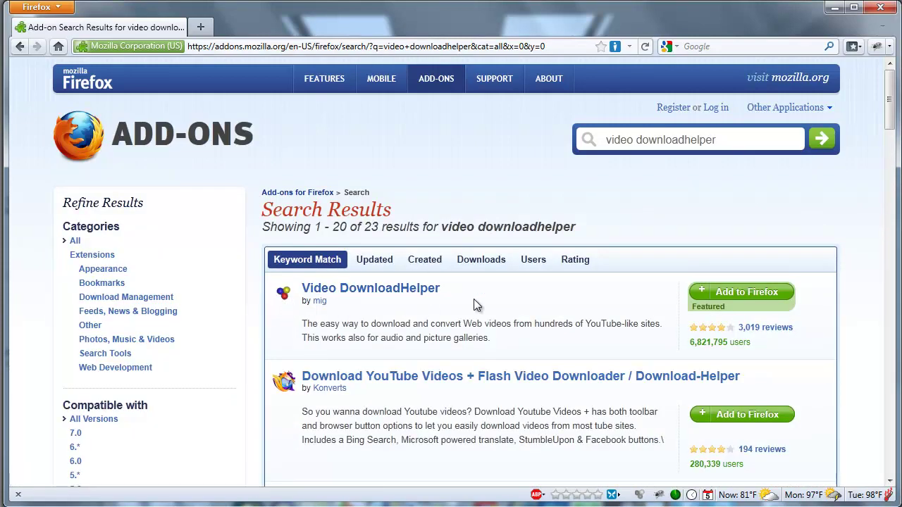
Add Video DownloadHelper to Firefox, confirm Install Now, and restart Firefox.
{"action": "left_click", "coordinate": [743, 295]}
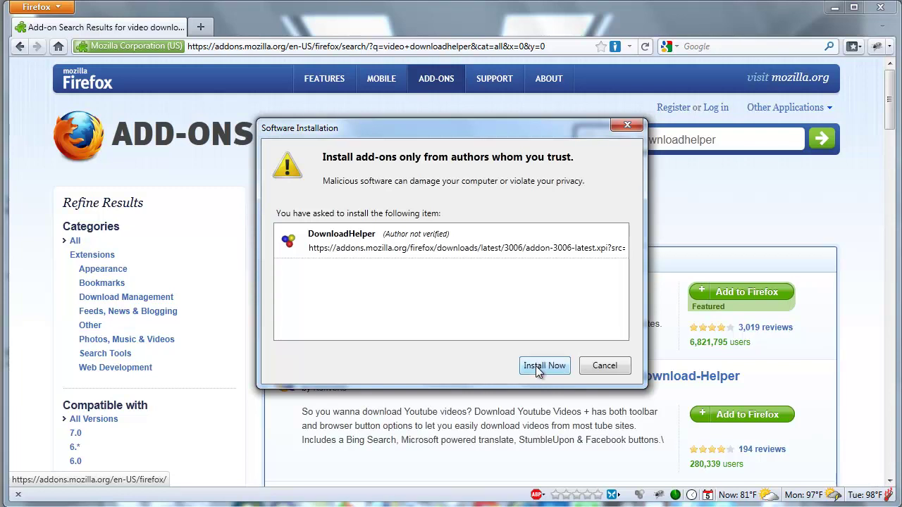
{"action": "left_click", "coordinate": [542, 366]}
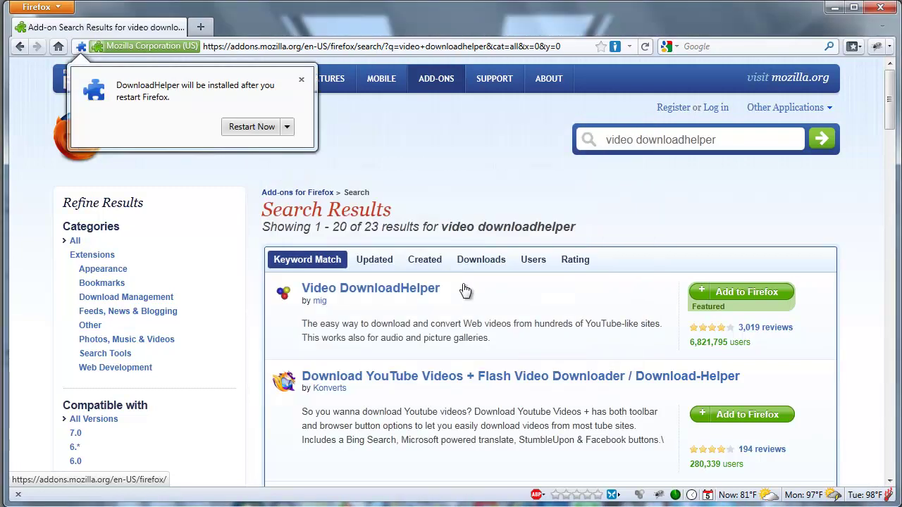
{"action": "left_click", "coordinate": [258, 127]}
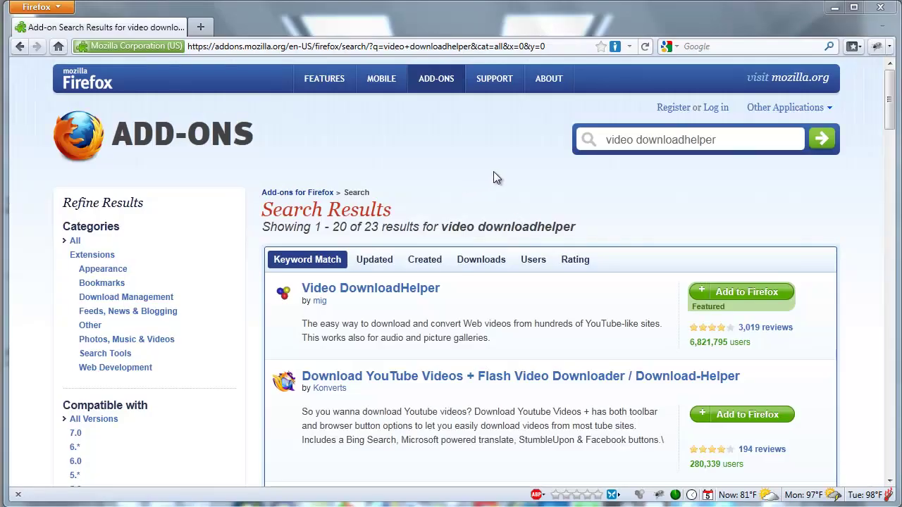
Go to the YouTube homepage and scroll down to the Sports section.
{"action": "left_click", "coordinate": [369, 46]}
{"action": "type", "text": "http:/"}
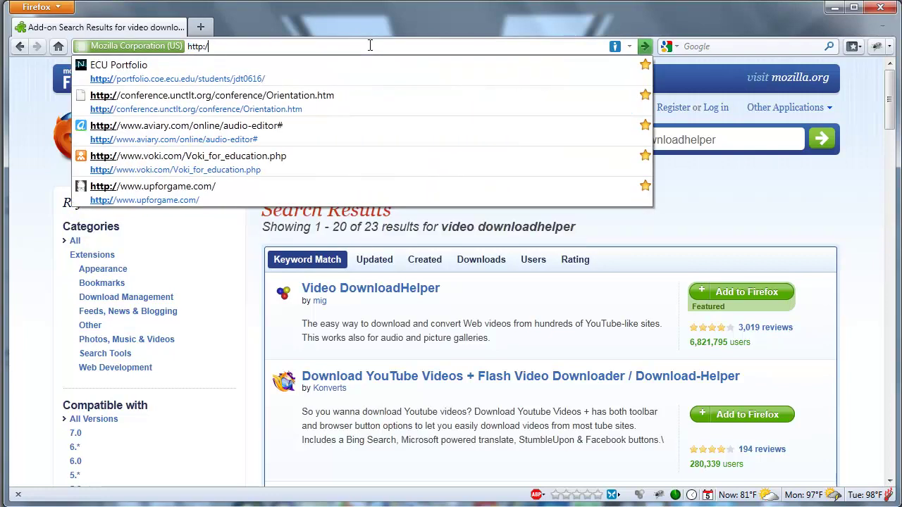
{"action": "type", "text": "/www.youtube"}
{"action": "key", "text": "Return"}
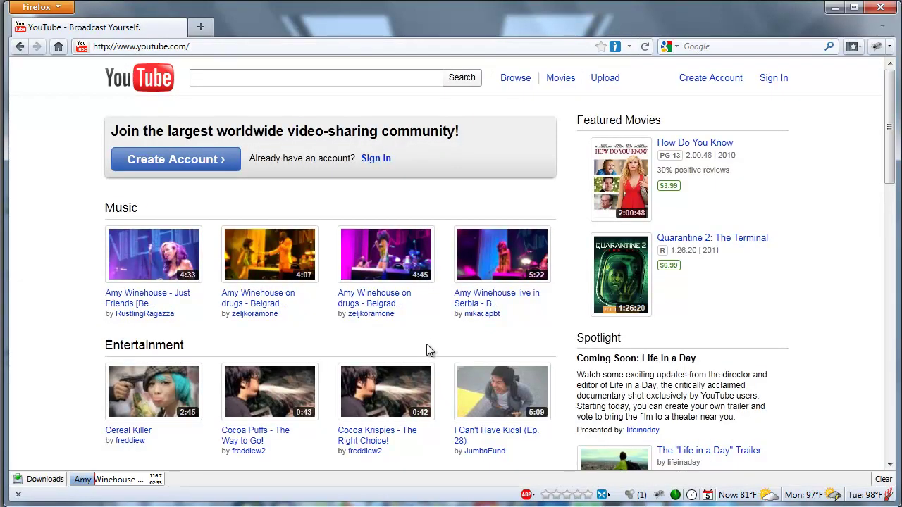
{"action": "left_click", "coordinate": [371, 75]}
{"action": "scroll", "coordinate": [473, 166], "scroll_direction": "down", "scroll_amount": 8}
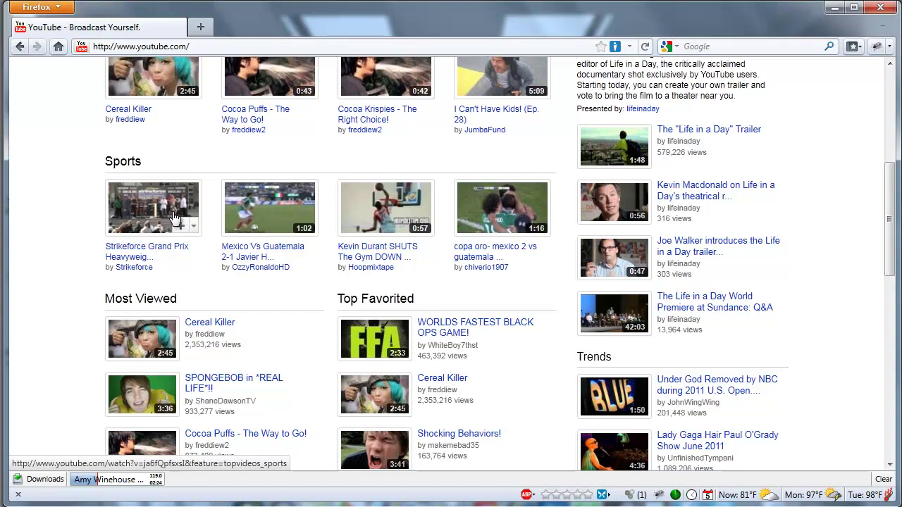
Play the 'Mexico Vs Guatemala 2-1 Javier Hernandez' goal video with the sound muted.
{"action": "left_click", "coordinate": [268, 205]}
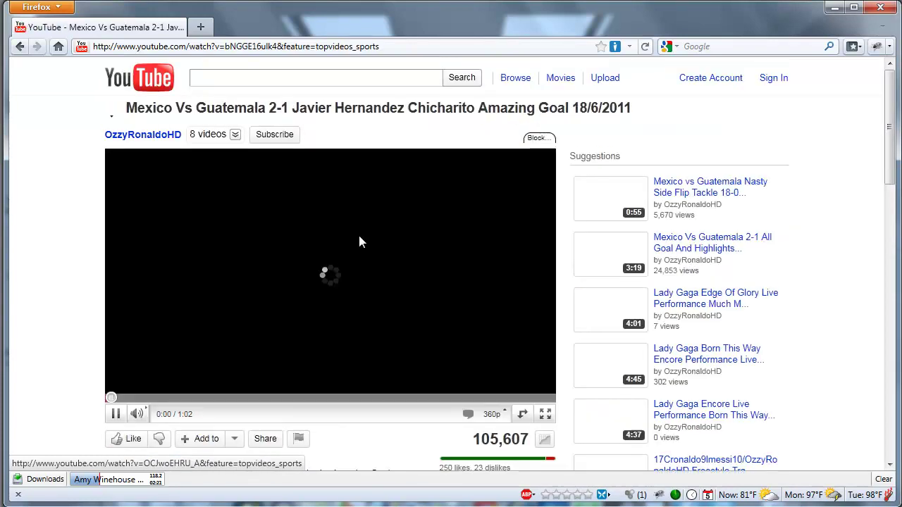
{"action": "left_click", "coordinate": [137, 413]}
{"action": "scroll", "coordinate": [613, 208], "scroll_direction": "down", "scroll_amount": 4}
{"action": "scroll", "coordinate": [619, 212], "scroll_direction": "down", "scroll_amount": 2}
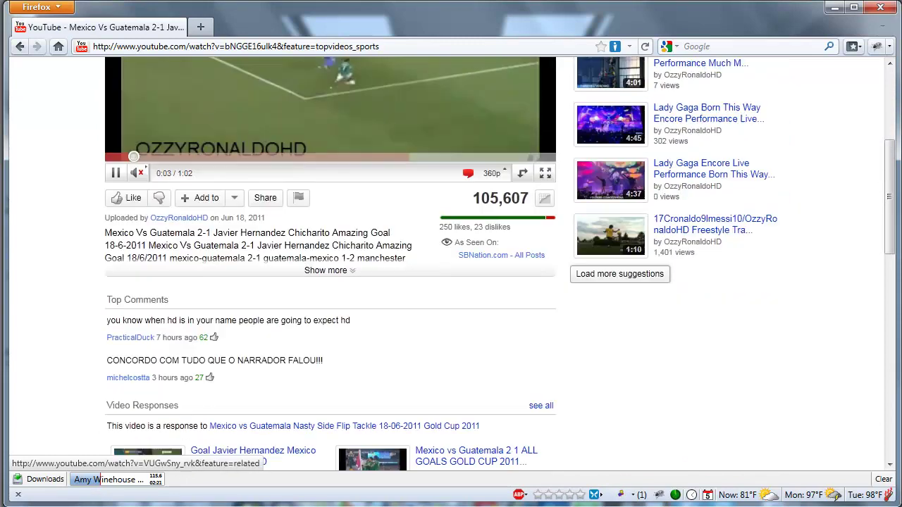
Save the [Medium] quality Mexico Vs Guatemala video to the Desktop as an .mp4 via DownloadHelper.
{"action": "left_click", "coordinate": [634, 496]}
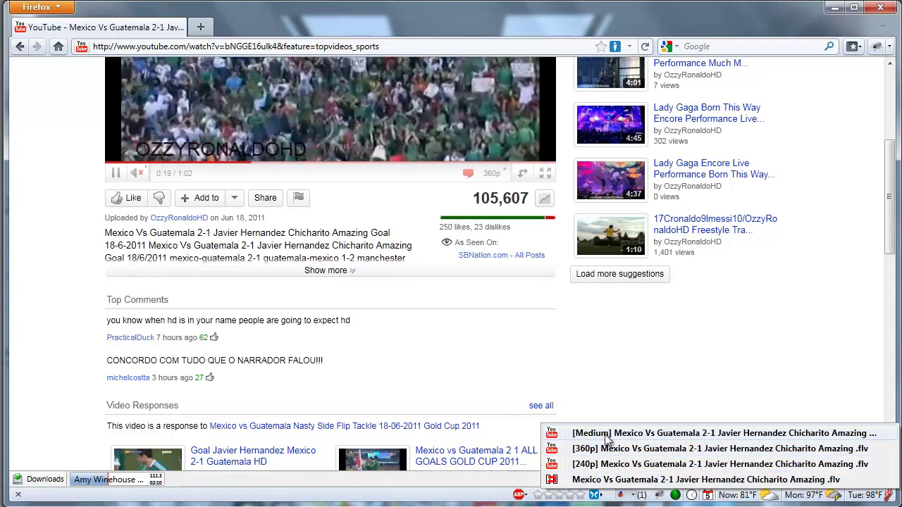
{"action": "left_click", "coordinate": [749, 433]}
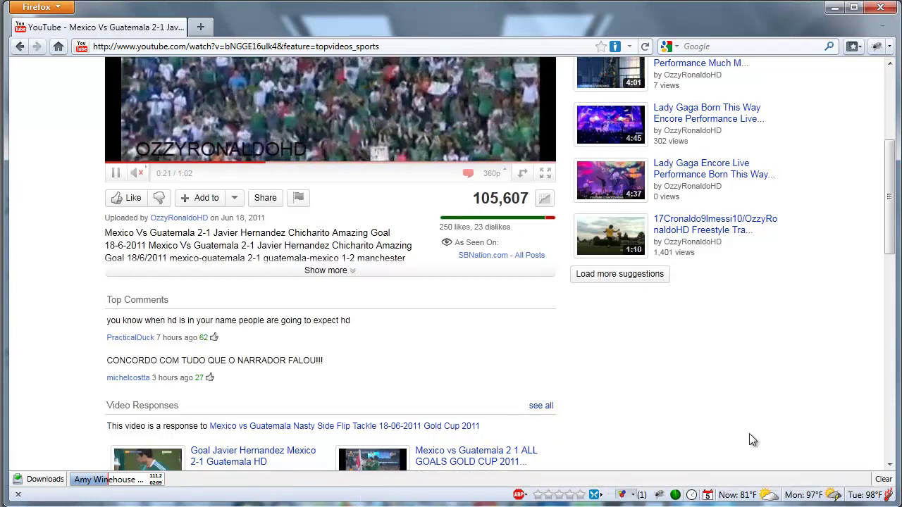
{"action": "left_click_drag", "start_coordinate": [363, 265], "coordinate": [344, 265]}
{"action": "left_click", "coordinate": [366, 271]}
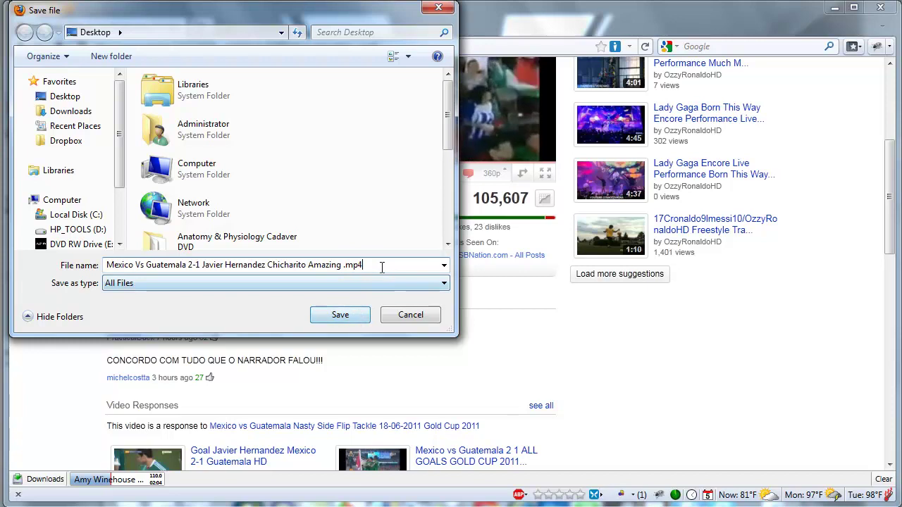
{"action": "left_click_drag", "start_coordinate": [364, 265], "coordinate": [350, 272]}
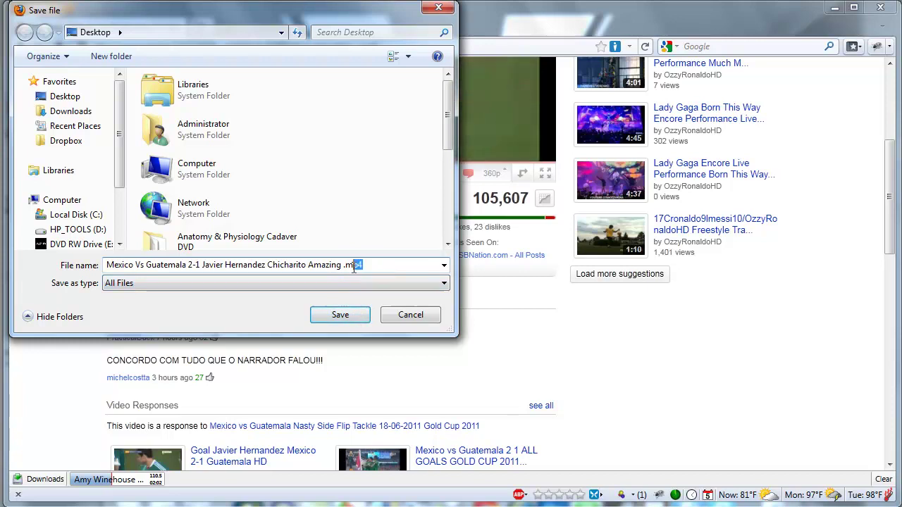
{"action": "left_click", "coordinate": [352, 313]}
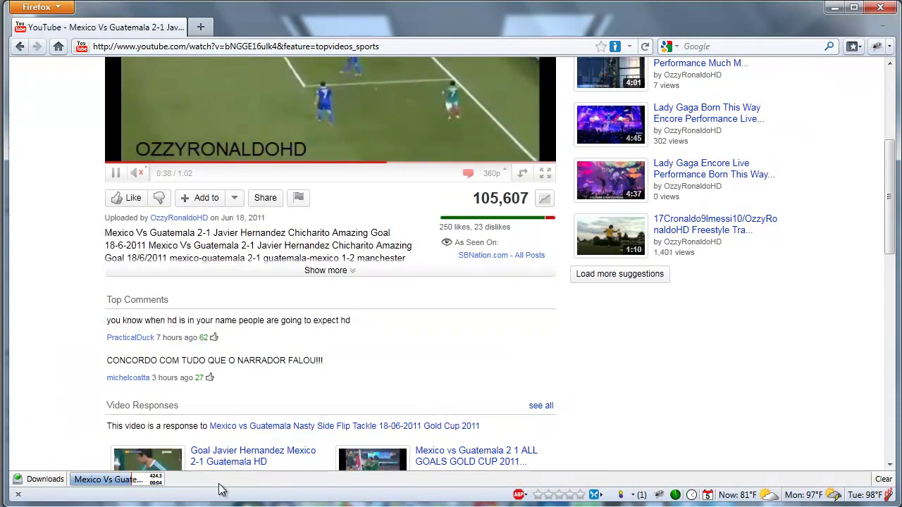
Minimize Firefox and open the downloaded video file with Windows Media Player.
{"action": "left_click", "coordinate": [835, 8]}
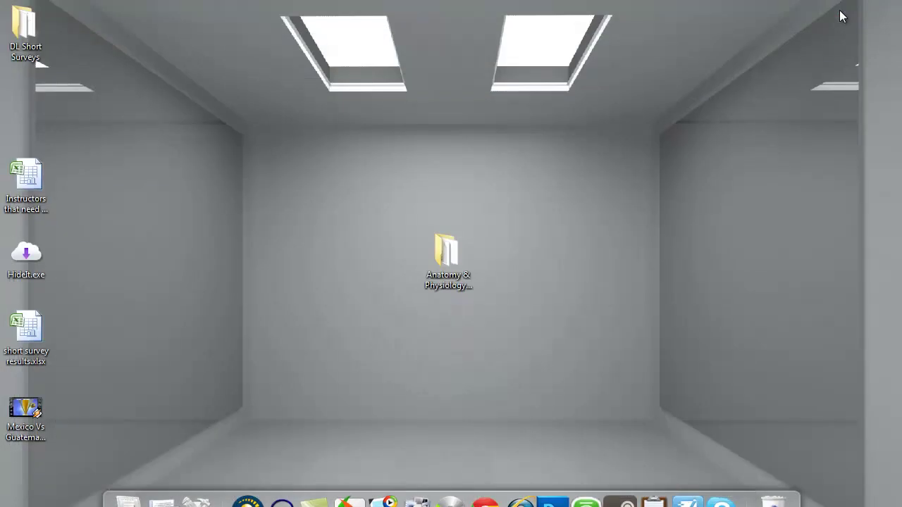
{"action": "left_click", "coordinate": [243, 106]}
{"action": "right_click", "coordinate": [252, 135]}
{"action": "mouse_move", "coordinate": [395, 222]}
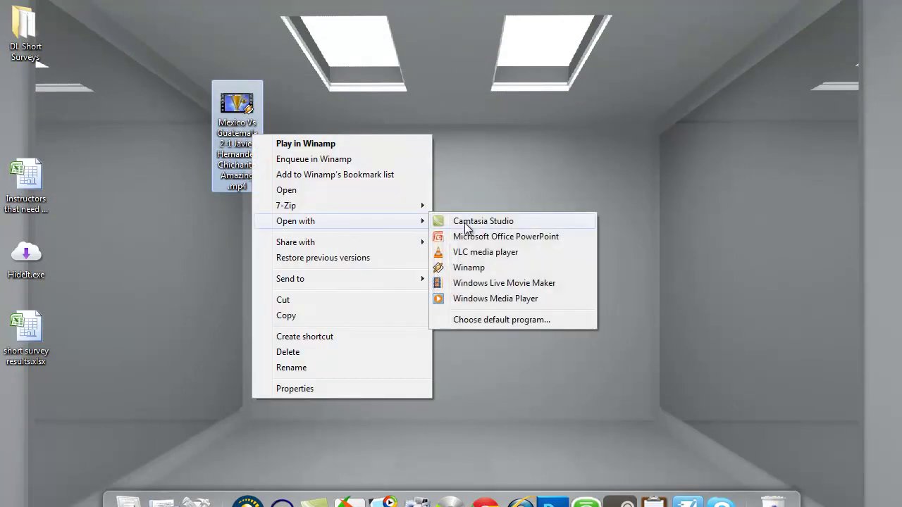
{"action": "left_click", "coordinate": [488, 298]}
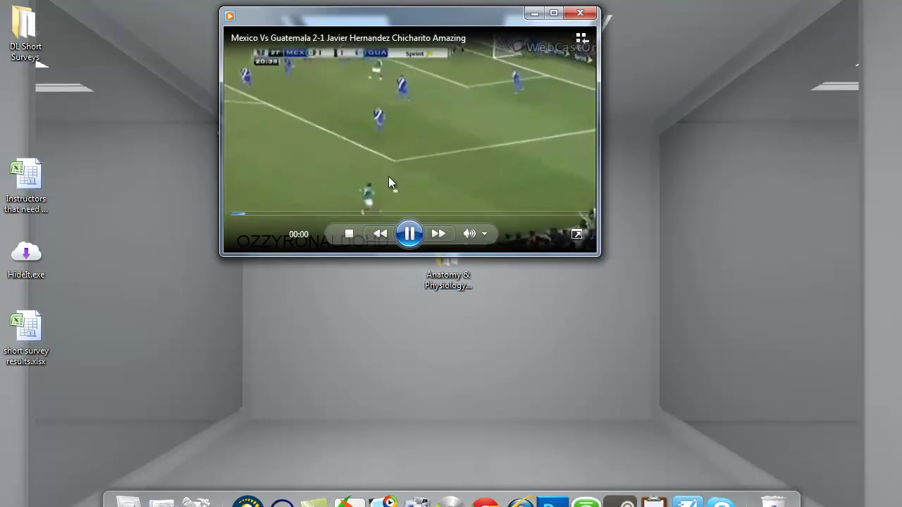
Close Windows Media Player after a brief look, leaving the MP4 icon in place on the desktop.
{"action": "left_click_drag", "start_coordinate": [403, 53], "coordinate": [374, 124]}
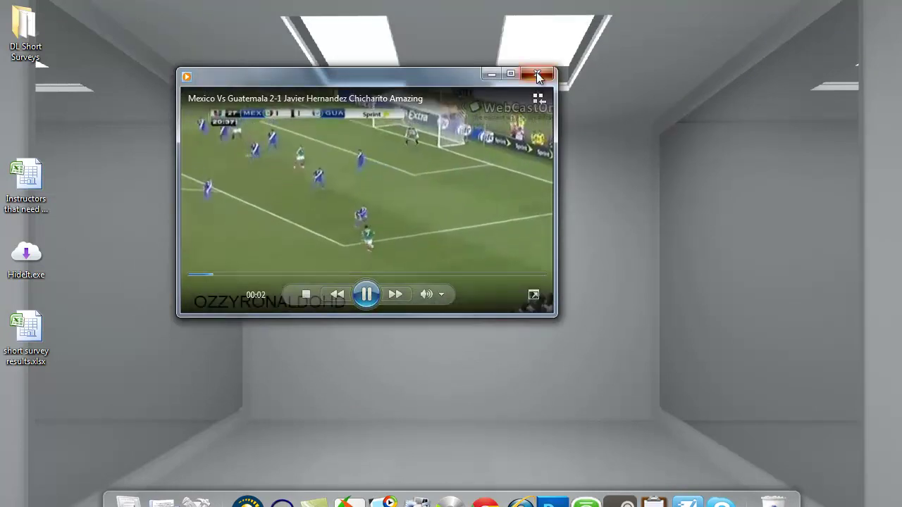
{"action": "left_click", "coordinate": [538, 78]}
{"action": "left_click_drag", "start_coordinate": [246, 127], "coordinate": [273, 133]}
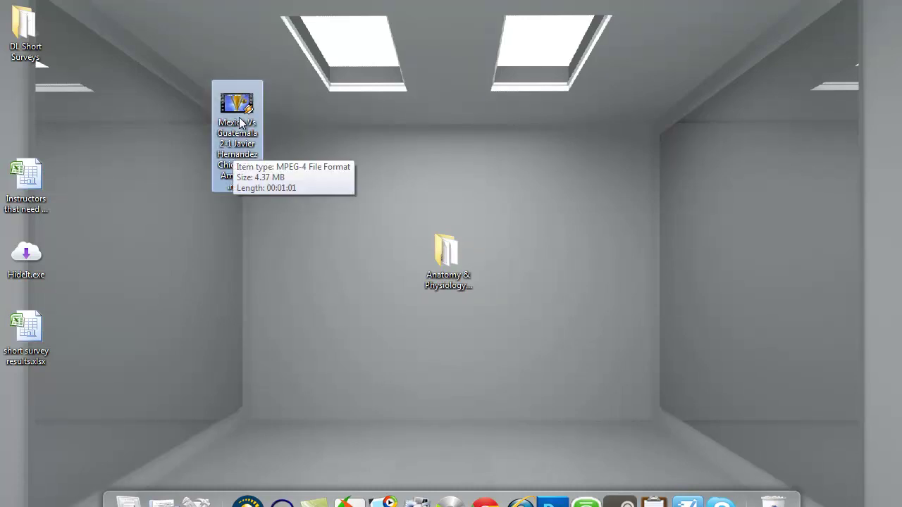
{"action": "mouse_move", "coordinate": [239, 122]}
{"action": "left_mouse_down"}
{"action": "mouse_move", "coordinate": [261, 175]}
{"action": "mouse_move", "coordinate": [216, 117]}
{"action": "mouse_move", "coordinate": [233, 132]}
{"action": "left_mouse_up"}
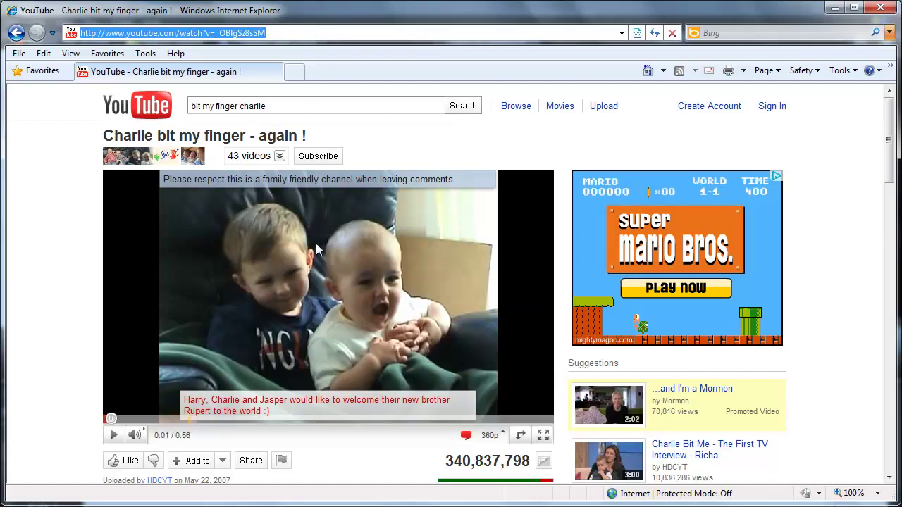
{"action": "right_click", "coordinate": [244, 37]}
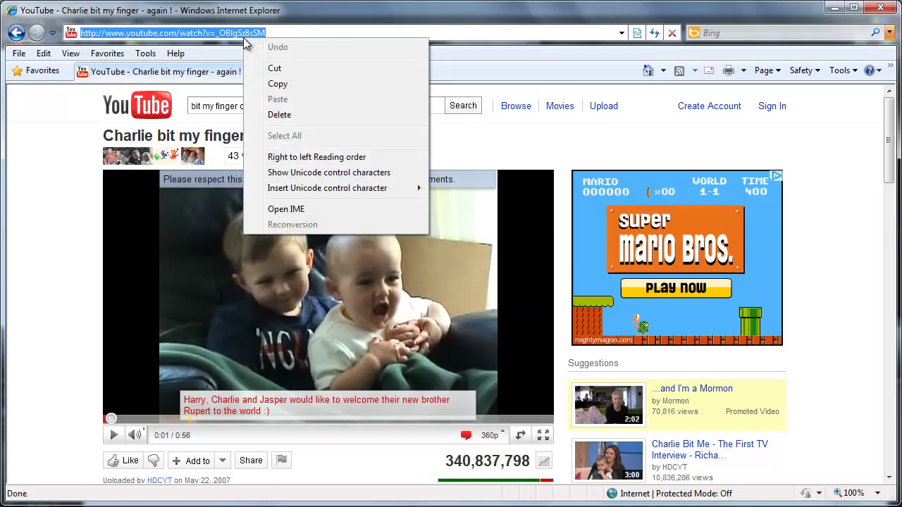
{"action": "left_click", "coordinate": [285, 88]}
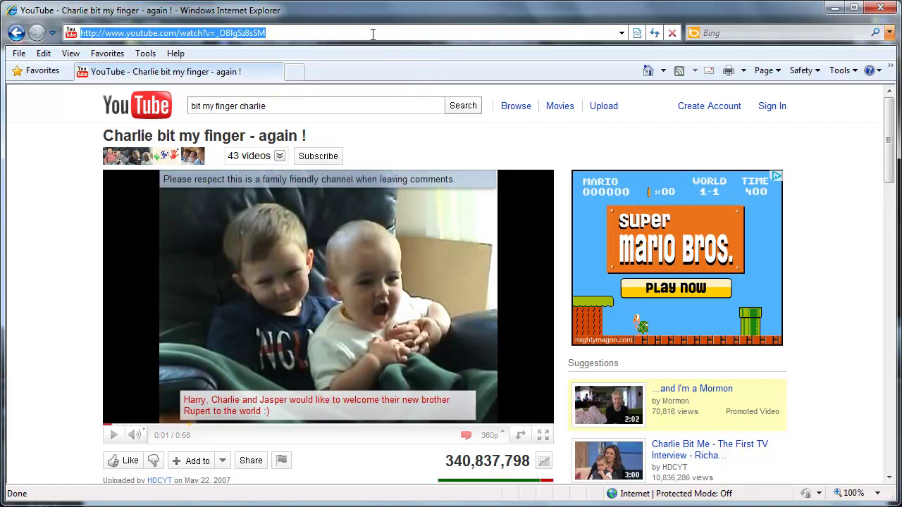
{"action": "type", "text": "www.ke"}
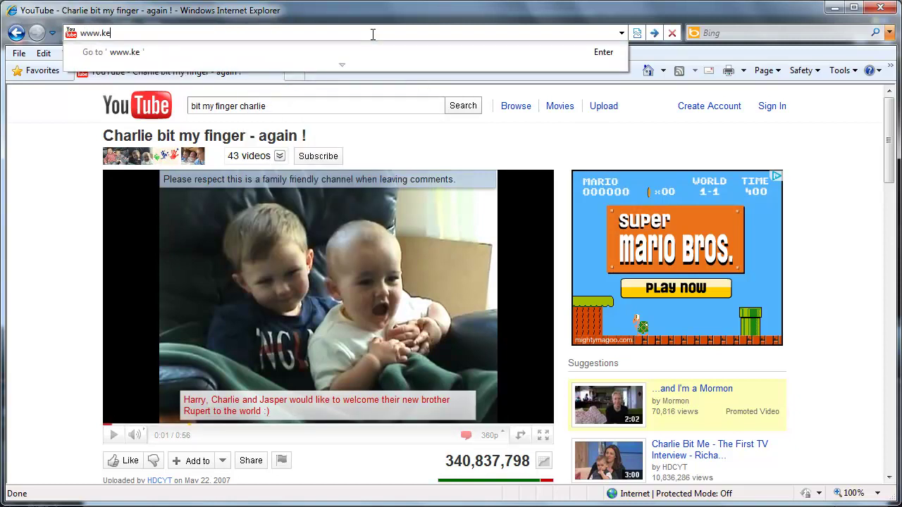
{"action": "type", "text": "epvid.com"}
{"action": "key", "text": "Return"}
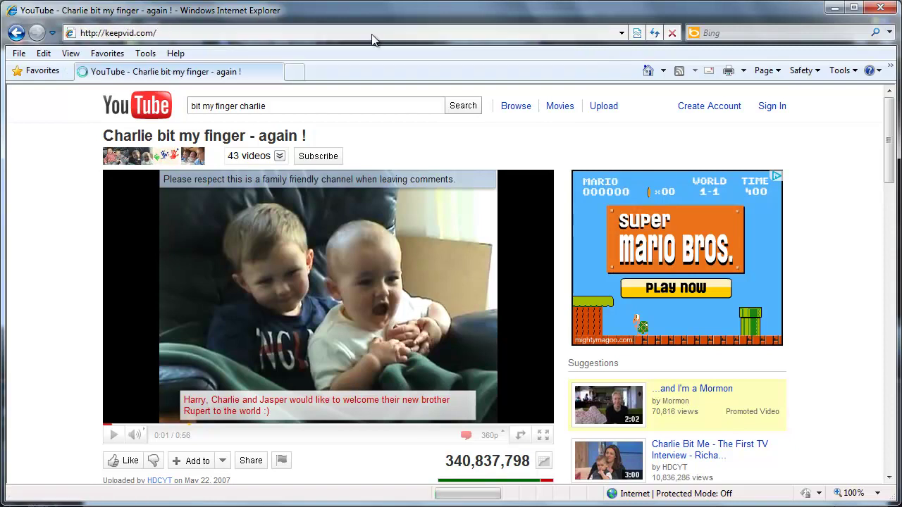
Paste the YouTube video address into KeepVid's URL field and request download links.
{"action": "left_click", "coordinate": [272, 165]}
{"action": "right_click", "coordinate": [270, 165]}
{"action": "left_click", "coordinate": [297, 224]}
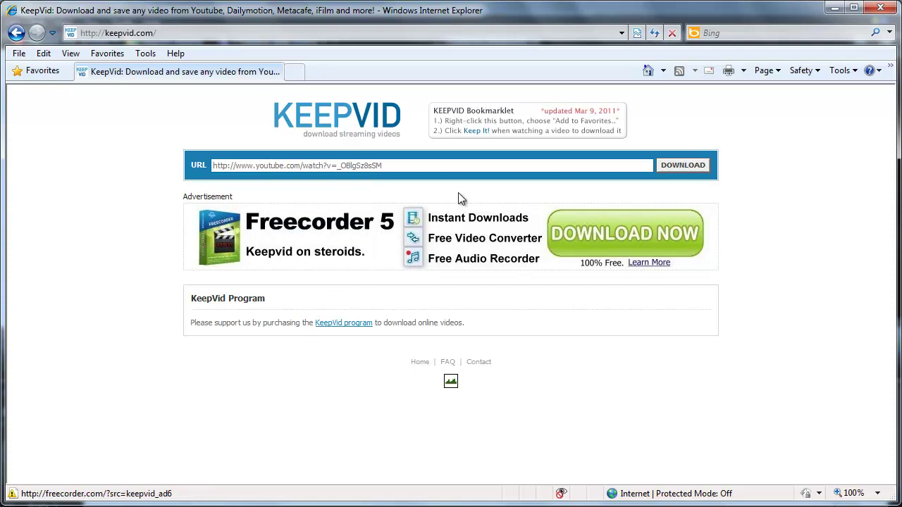
{"action": "left_click", "coordinate": [692, 167]}
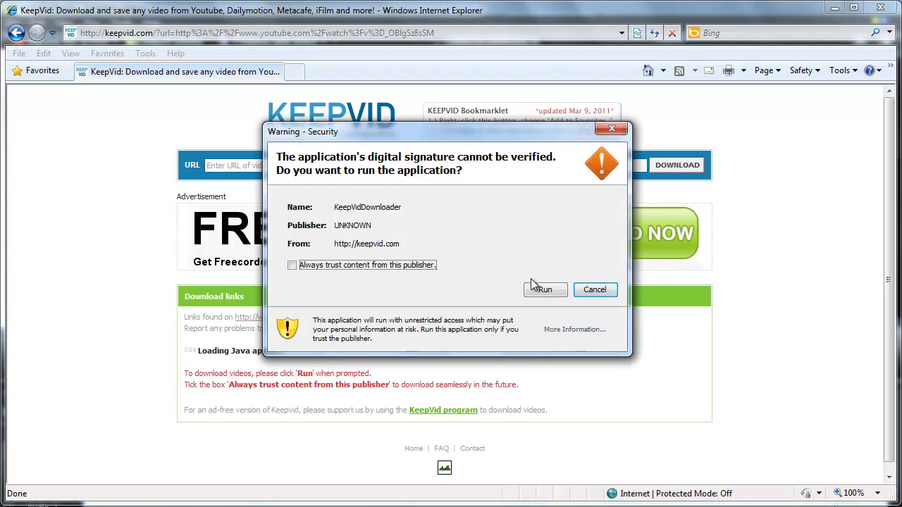
Allow KeepVid's Java applet to run and download the 360p MP4 version.
{"action": "mouse_move", "coordinate": [405, 129]}
{"action": "left_mouse_down"}
{"action": "mouse_move", "coordinate": [452, 142]}
{"action": "mouse_move", "coordinate": [396, 114]}
{"action": "left_mouse_up"}
{"action": "left_click", "coordinate": [533, 278]}
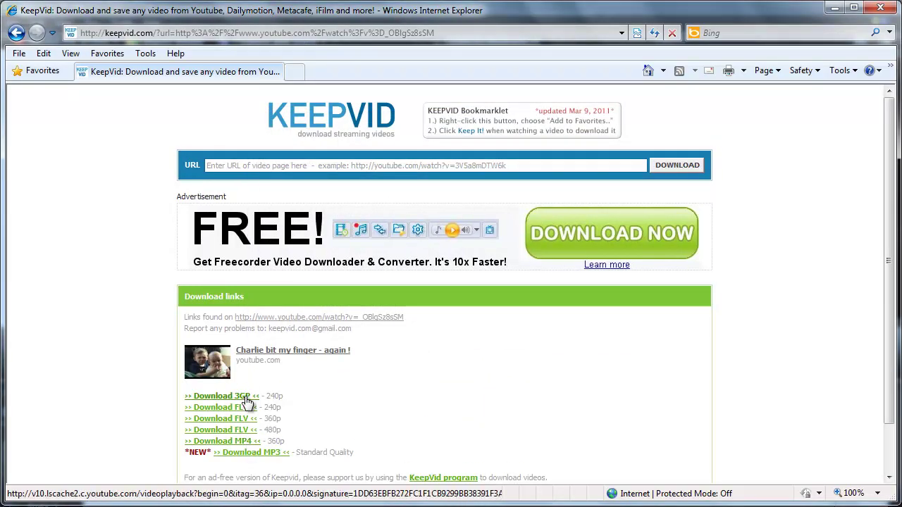
{"action": "left_click", "coordinate": [245, 441]}
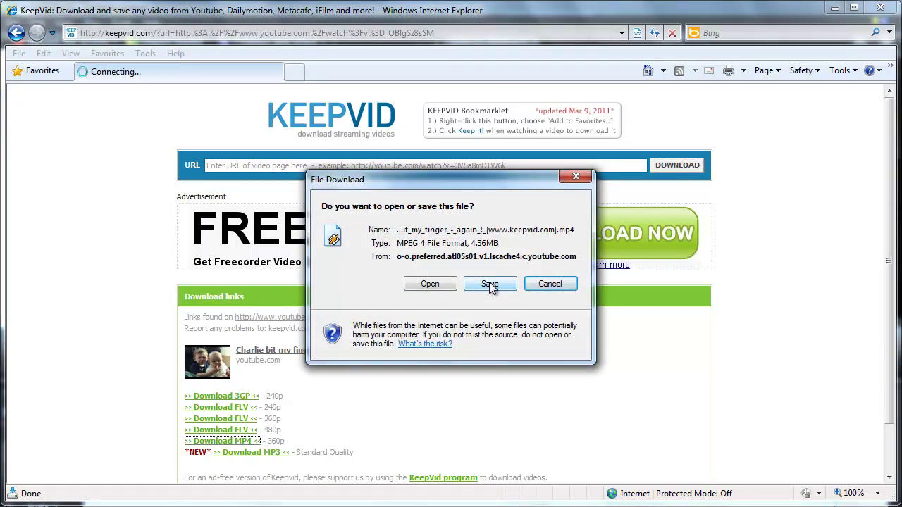
Dismiss the download prompt and open CNET's YouTube Downloader page from the 'youtube download' results.
{"action": "left_click", "coordinate": [550, 284]}
{"action": "scroll", "coordinate": [414, 399], "scroll_direction": "down", "scroll_amount": 2}
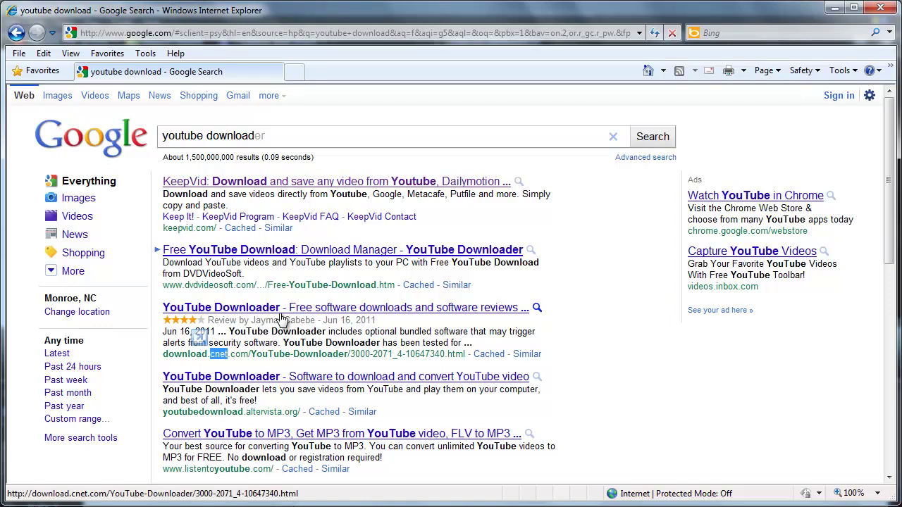
{"action": "left_click", "coordinate": [282, 318]}
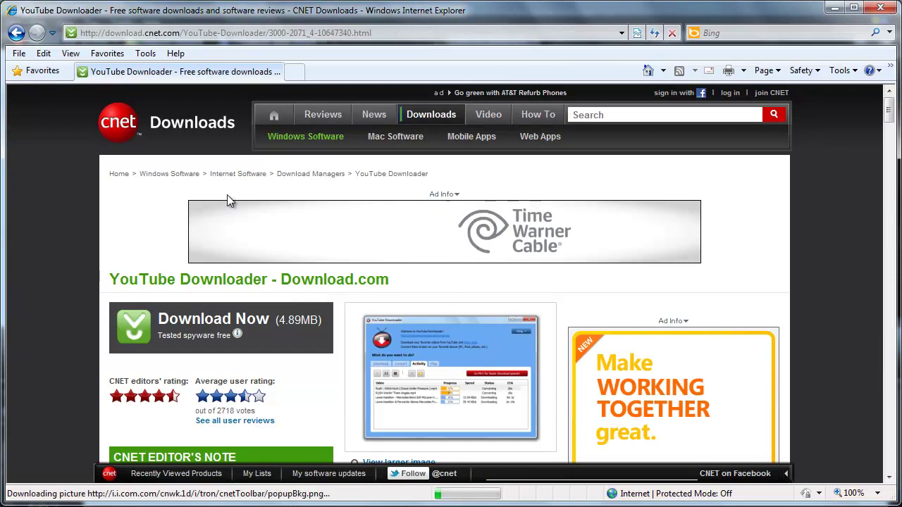
Download YouTubeDownloaderSetup30.exe from CNET, allowing the blocked file, and install YouTube Downloader 3.0.
{"action": "left_click", "coordinate": [173, 322]}
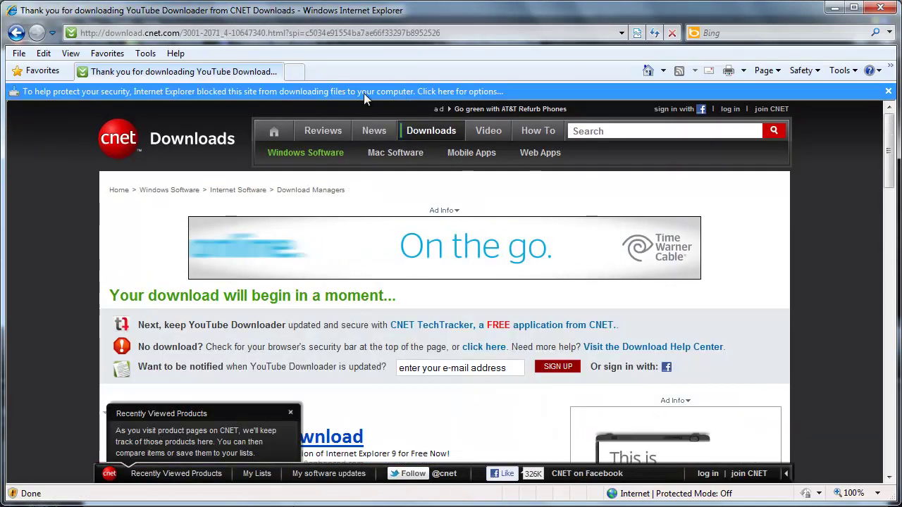
{"action": "left_click", "coordinate": [452, 87]}
{"action": "left_click", "coordinate": [484, 100]}
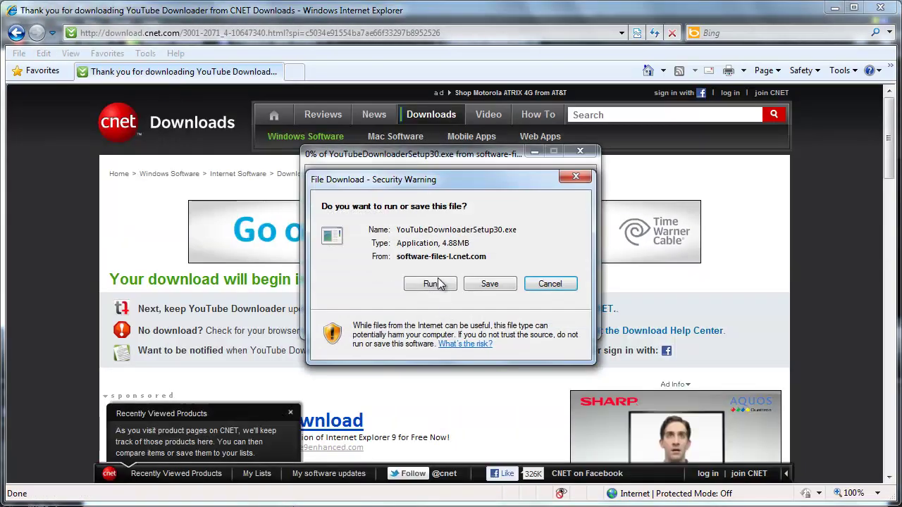
{"action": "left_click", "coordinate": [433, 285]}
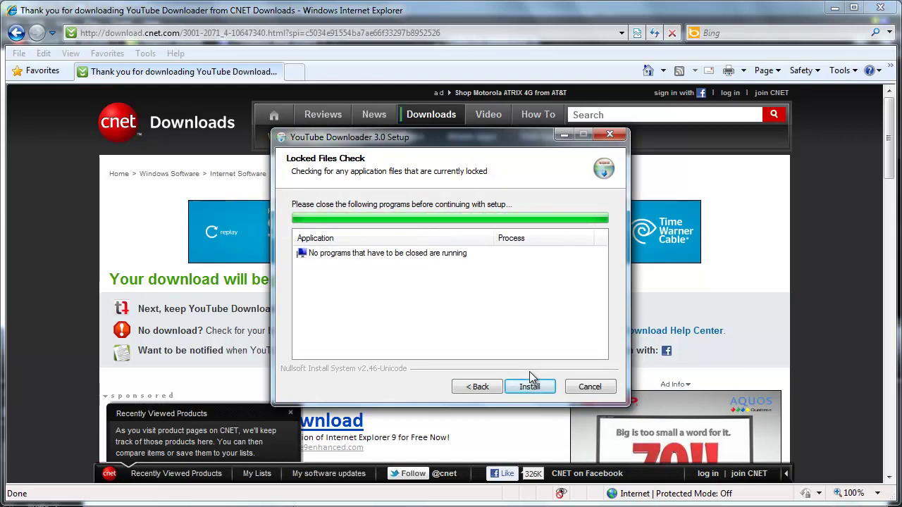
{"action": "left_click", "coordinate": [530, 384]}
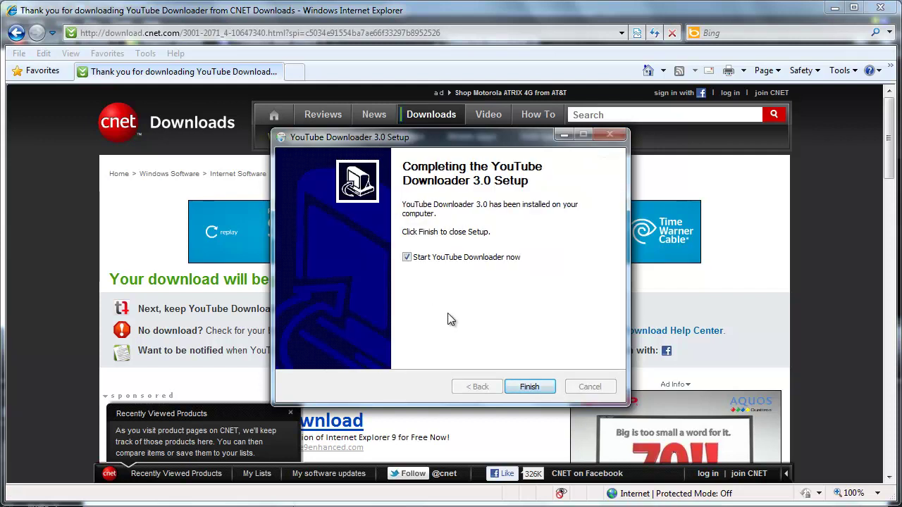
Launch YouTube Downloader and copy the Charlie bit my finger video's web address.
{"action": "left_click", "coordinate": [529, 387]}
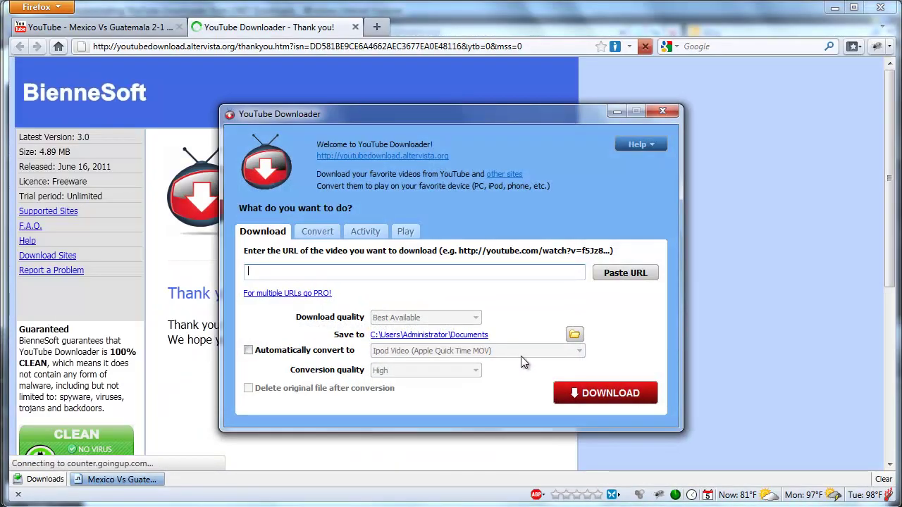
{"action": "mouse_move", "coordinate": [432, 117]}
{"action": "left_mouse_down"}
{"action": "mouse_move", "coordinate": [439, 99]}
{"action": "mouse_move", "coordinate": [422, 140]}
{"action": "mouse_move", "coordinate": [414, 118]}
{"action": "left_mouse_up"}
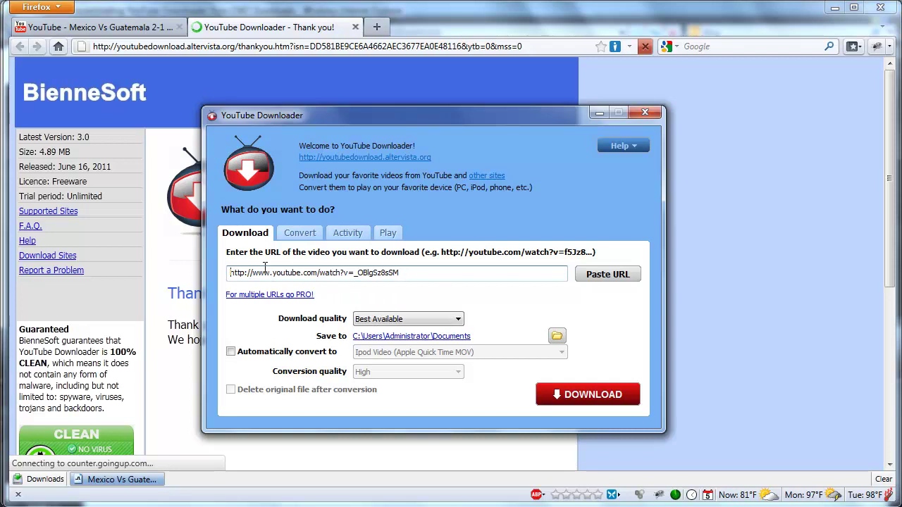
{"action": "left_click_drag", "start_coordinate": [452, 280], "coordinate": [198, 269]}
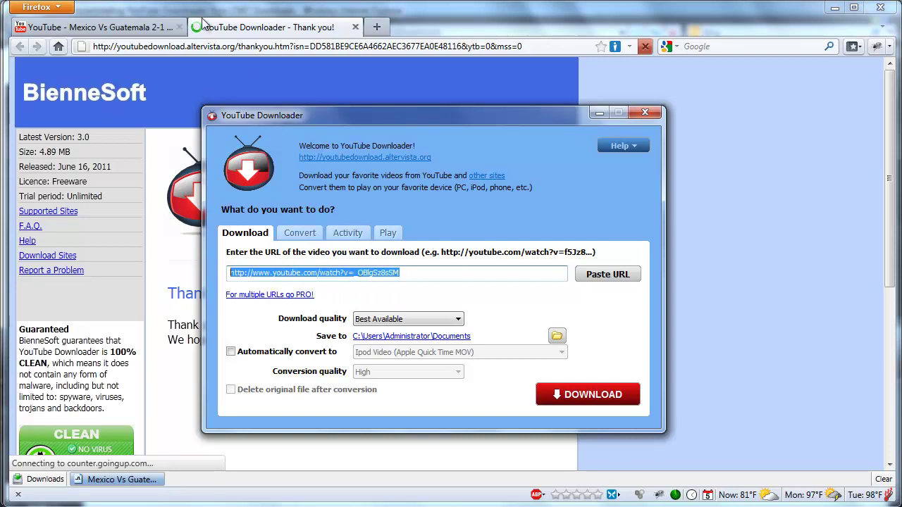
{"action": "left_click", "coordinate": [168, 27]}
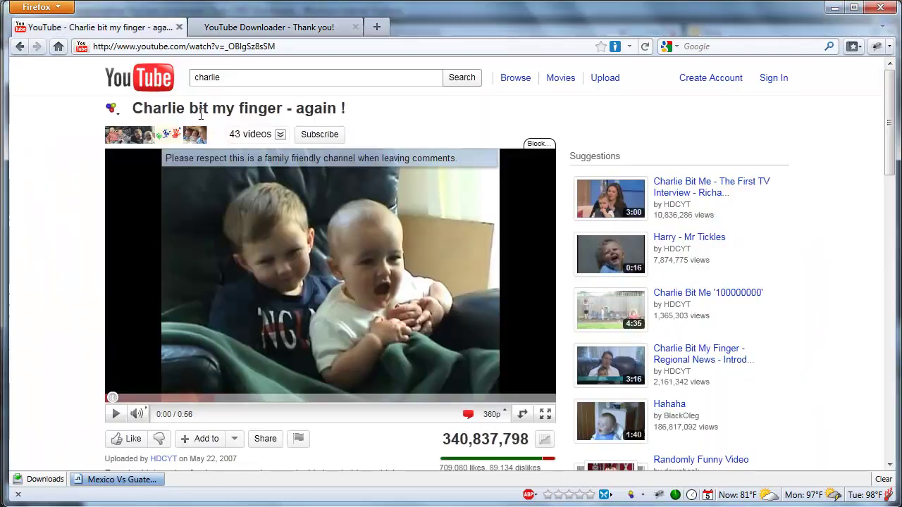
{"action": "left_click", "coordinate": [327, 47]}
{"action": "right_click", "coordinate": [142, 48]}
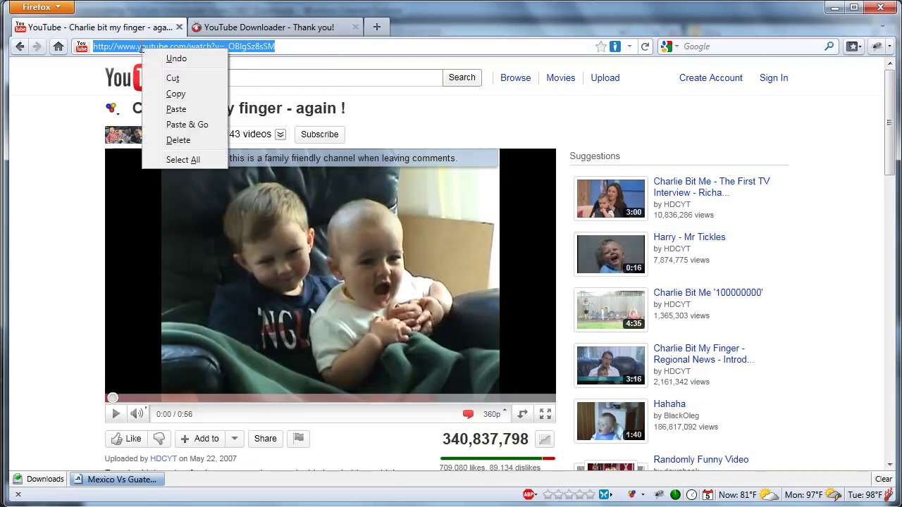
{"action": "left_click", "coordinate": [176, 95]}
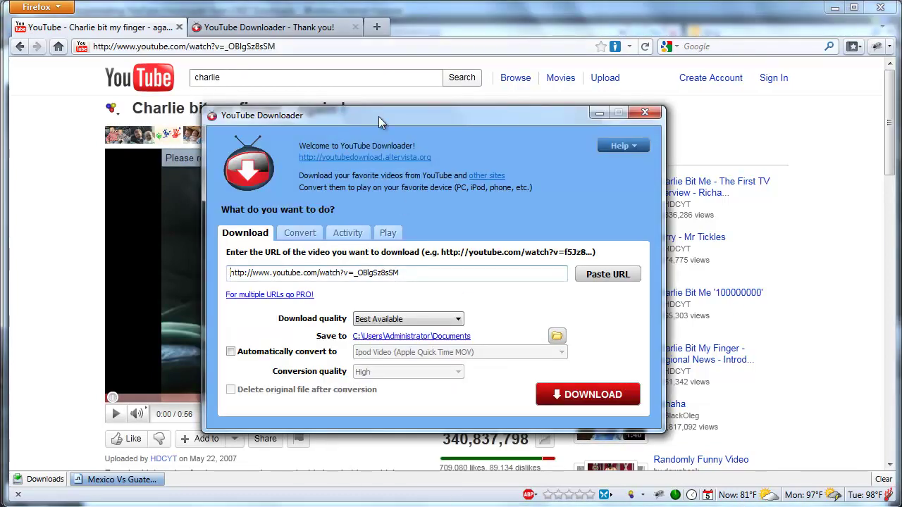
Replace the downloader's URL field contents with the copied Charlie video address.
{"action": "left_click_drag", "start_coordinate": [378, 117], "coordinate": [380, 91]}
{"action": "left_click_drag", "start_coordinate": [415, 248], "coordinate": [215, 246]}
{"action": "right_click", "coordinate": [248, 247]}
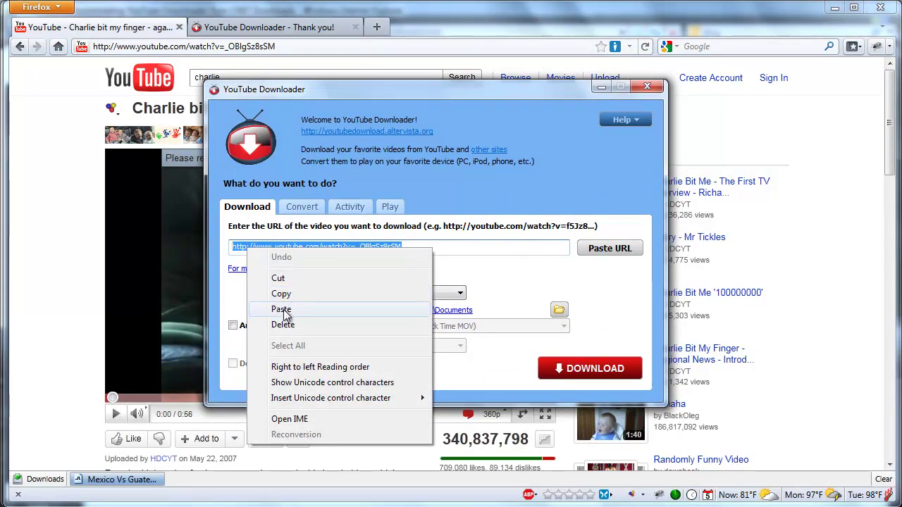
{"action": "left_click", "coordinate": [282, 310]}
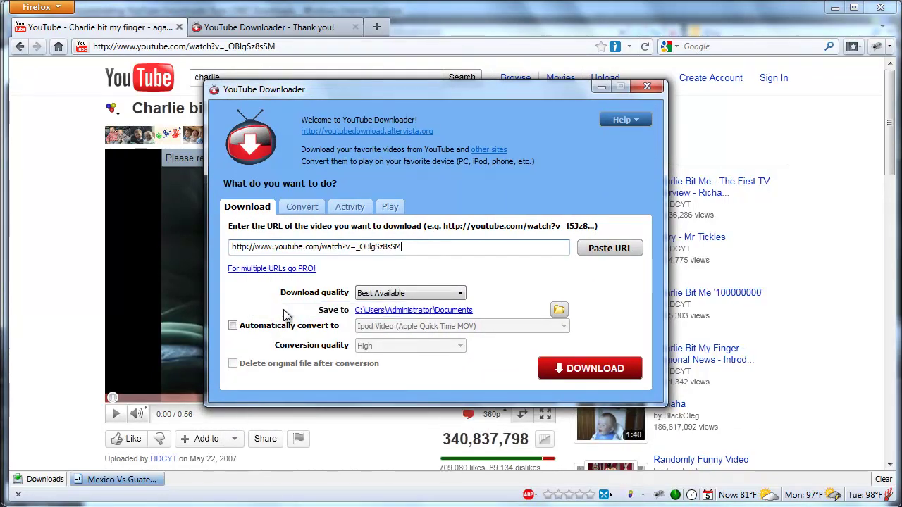
Keep Best Available quality, set the save folder to Desktop and start the download.
{"action": "left_click", "coordinate": [385, 295]}
{"action": "left_click", "coordinate": [411, 304]}
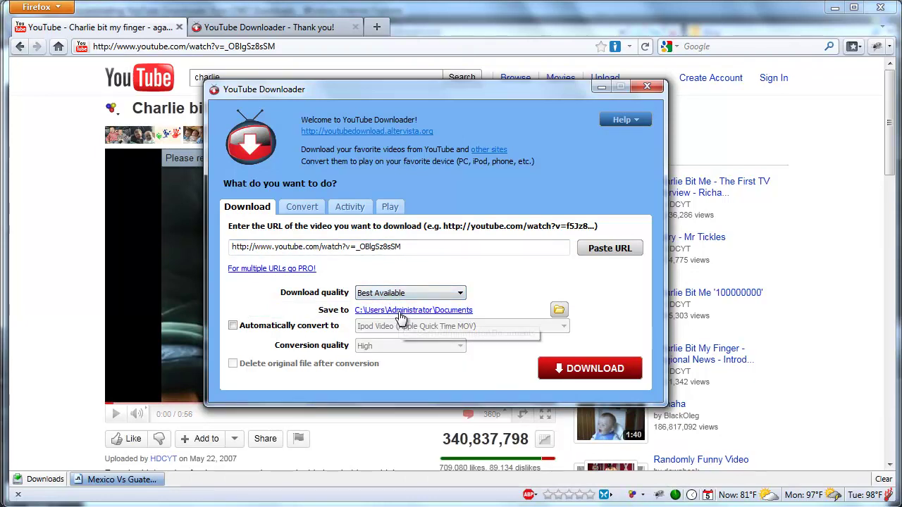
{"action": "left_click", "coordinate": [558, 310]}
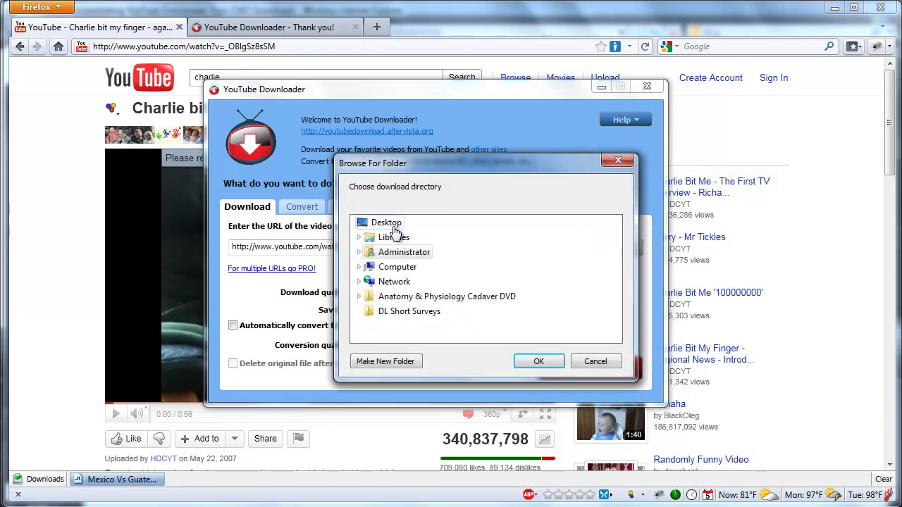
{"action": "left_click", "coordinate": [395, 224]}
{"action": "left_click", "coordinate": [537, 358]}
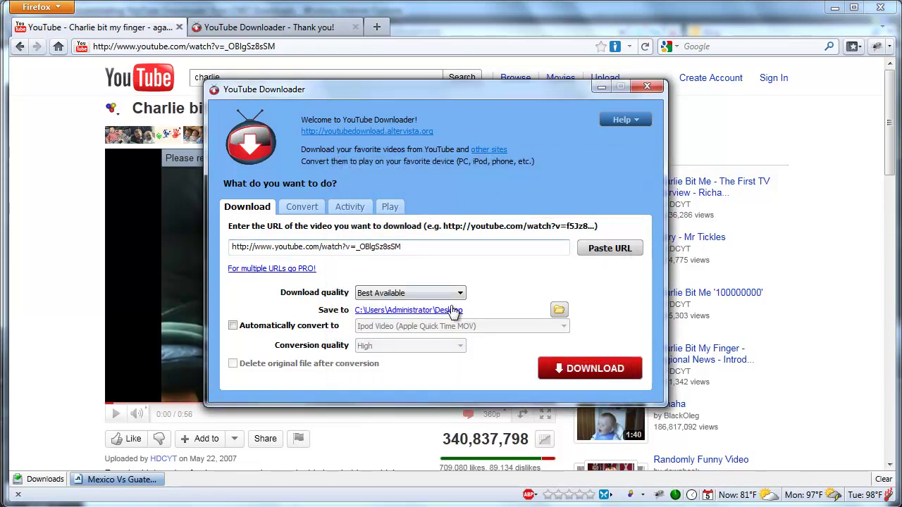
{"action": "left_click", "coordinate": [578, 379]}
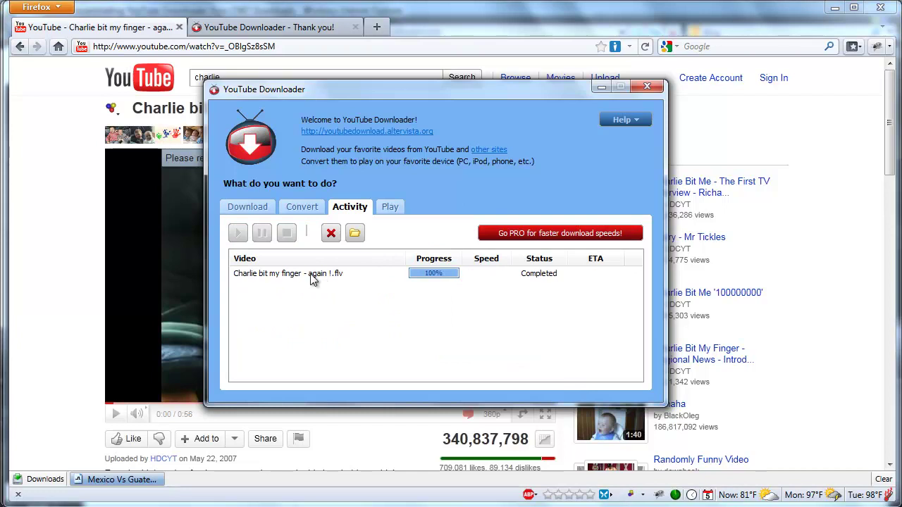
Play the completed 'Charlie bit my finger - again !.flv' file from its desktop icon.
{"action": "left_click", "coordinate": [326, 274]}
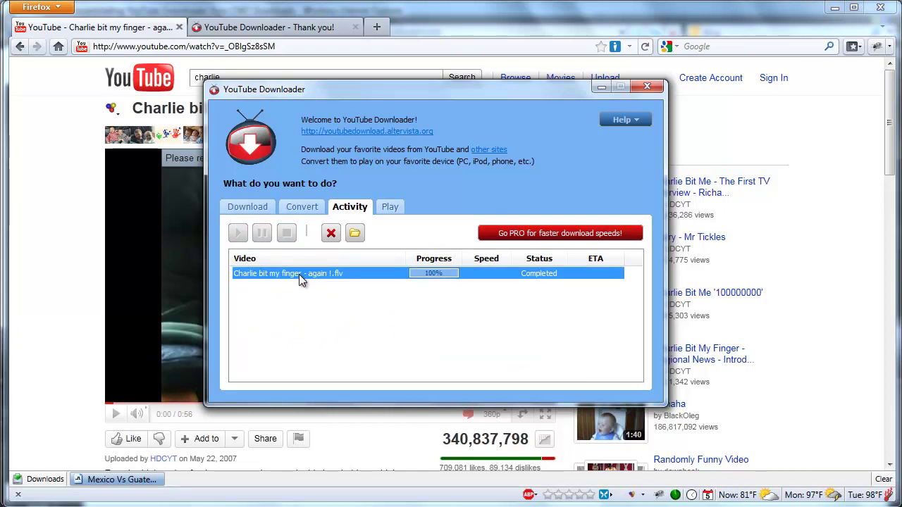
{"action": "key", "text": "super+d"}
{"action": "left_click_drag", "start_coordinate": [26, 405], "coordinate": [370, 124]}
{"action": "right_click", "coordinate": [343, 126]}
{"action": "left_click", "coordinate": [363, 134]}
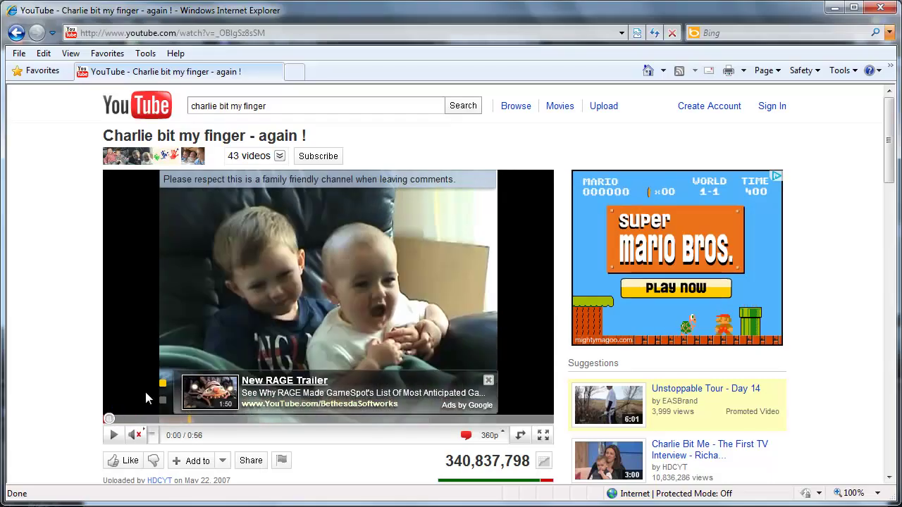
{"action": "left_click", "coordinate": [294, 72]}
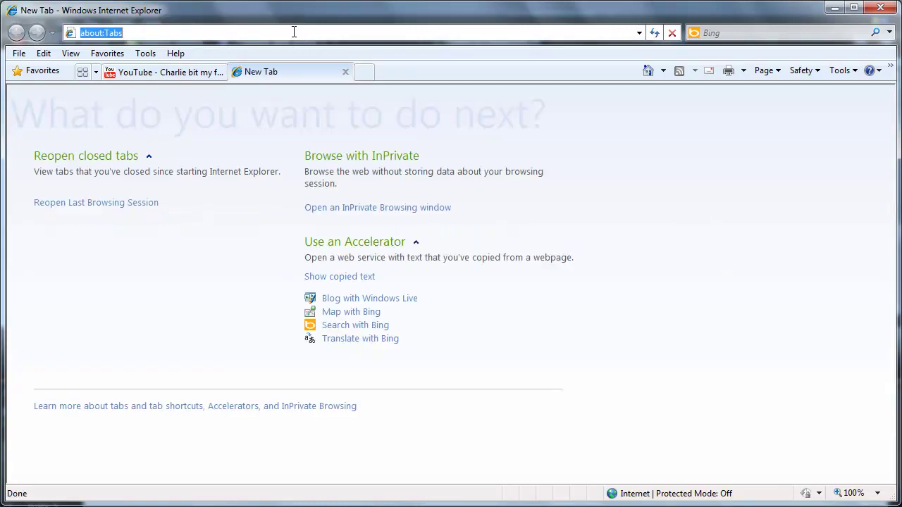
{"action": "type", "text": "www.screencast-o-"}
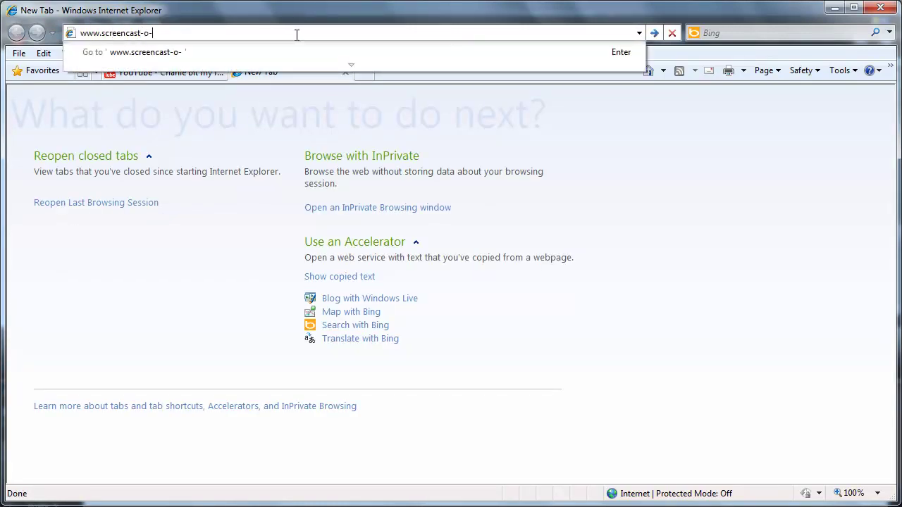
{"action": "type", "text": "matic"}
{"action": "key", "text": "Return"}
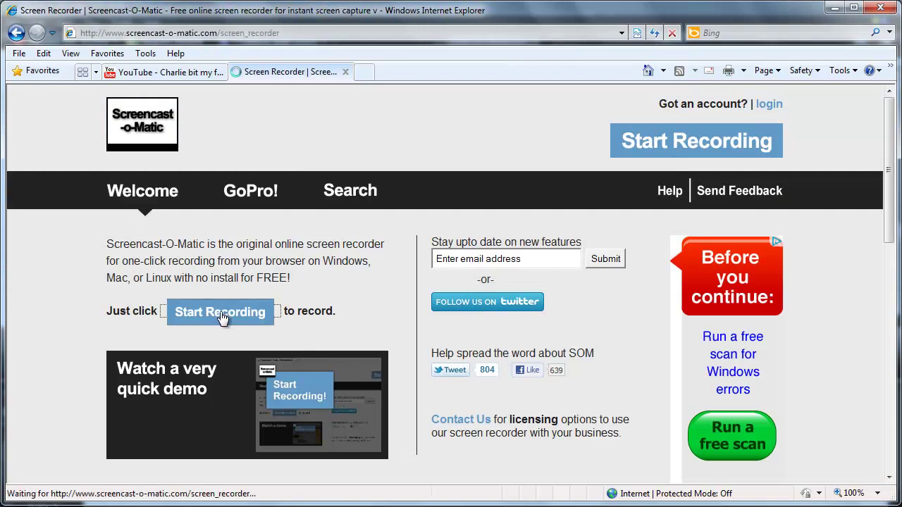
{"action": "left_click", "coordinate": [226, 317]}
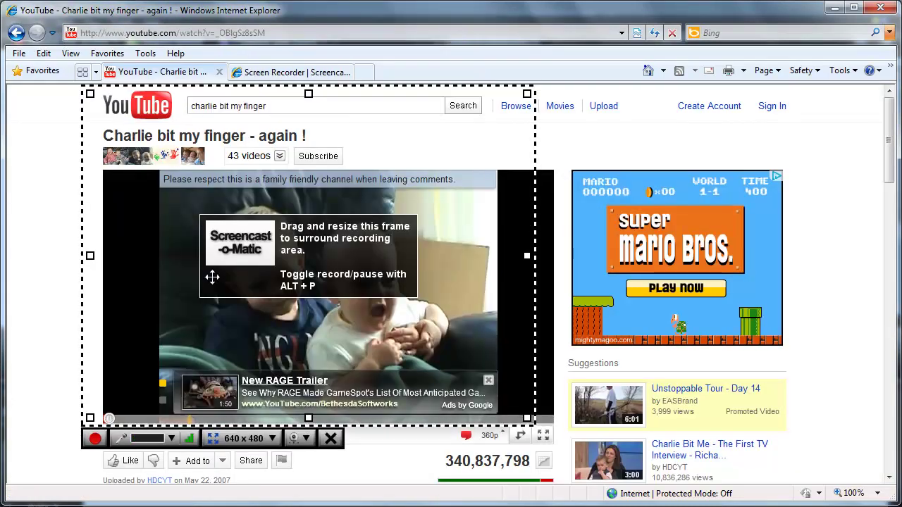
Fit a 640x360 frame over the Charlie video, record it, pause and finish to preview.
{"action": "left_click_drag", "start_coordinate": [249, 260], "coordinate": [264, 339]}
{"action": "left_click_drag", "start_coordinate": [541, 498], "coordinate": [544, 411]}
{"action": "left_click_drag", "start_coordinate": [104, 293], "coordinate": [110, 293]}
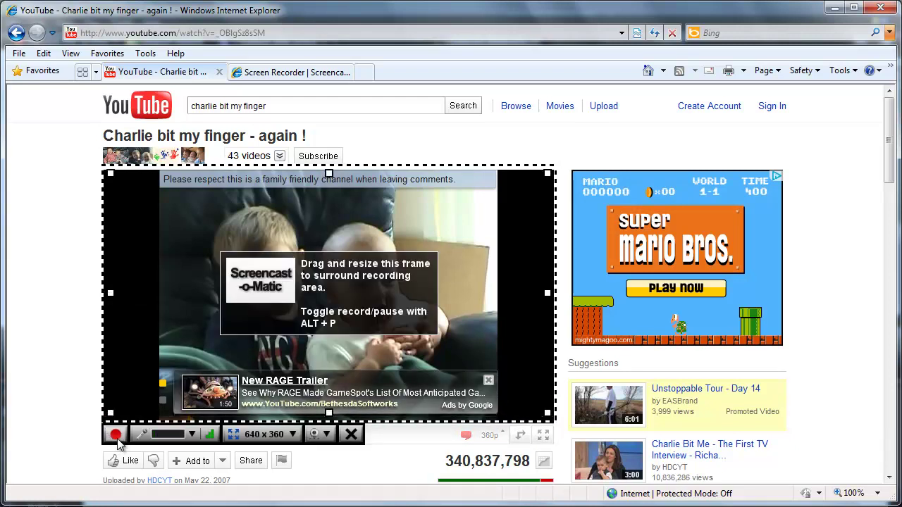
{"action": "left_click", "coordinate": [115, 435]}
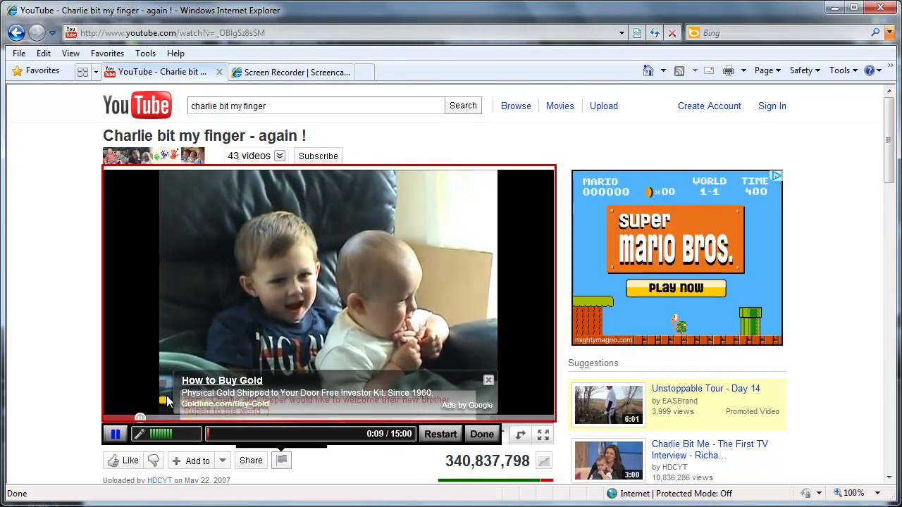
{"action": "left_click", "coordinate": [115, 434]}
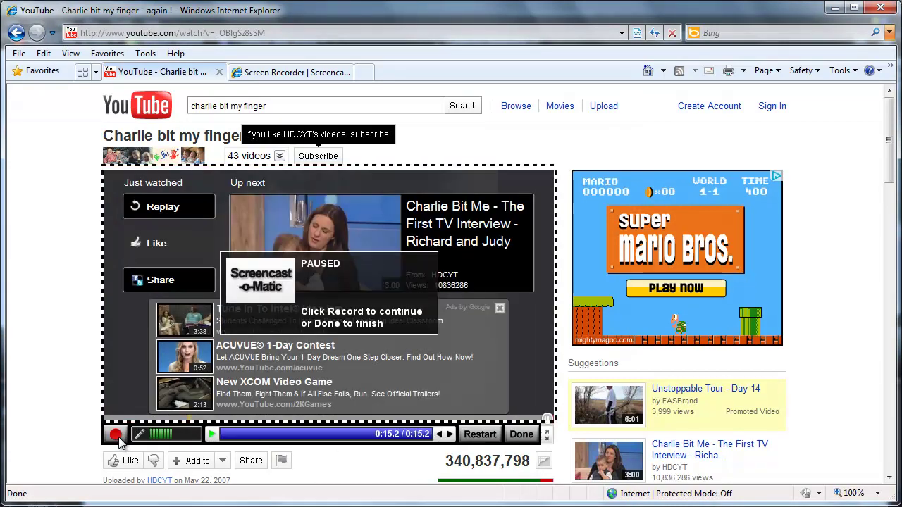
{"action": "left_click", "coordinate": [528, 433]}
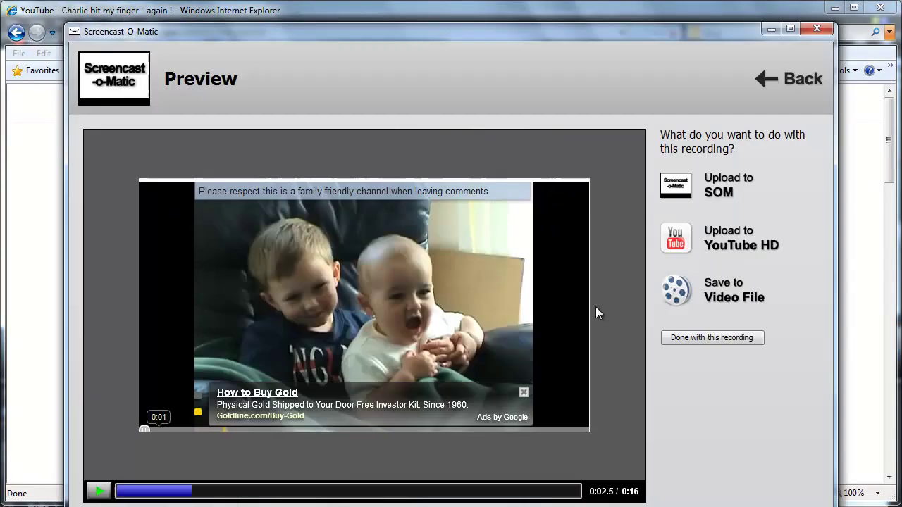
Save the recording as a Windows Media (AVI) video file.
{"action": "left_click", "coordinate": [725, 289]}
{"action": "left_click", "coordinate": [726, 201]}
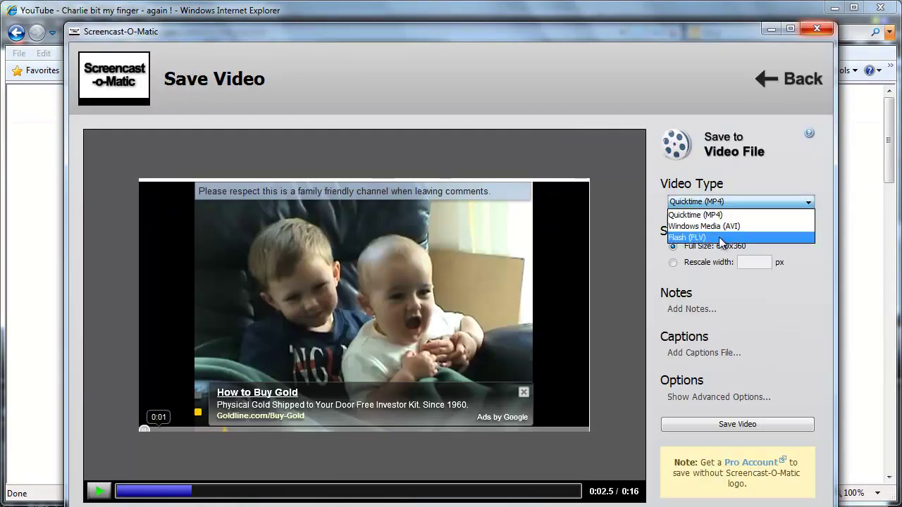
{"action": "left_click", "coordinate": [726, 226]}
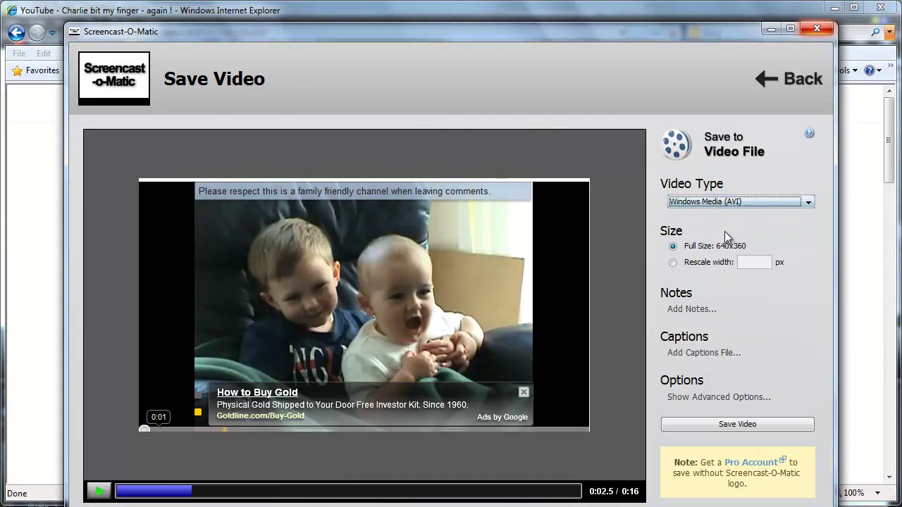
{"action": "left_click", "coordinate": [728, 429]}
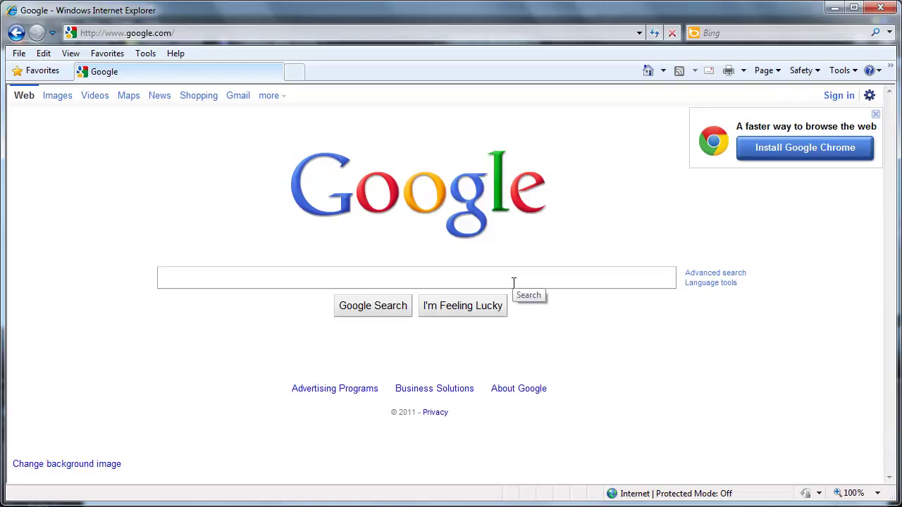
Search Google for vlc, then download and run the VLC 1.1.10 installer from VideoLAN.
{"action": "type", "text": "vlc"}
{"action": "key", "text": "Return"}
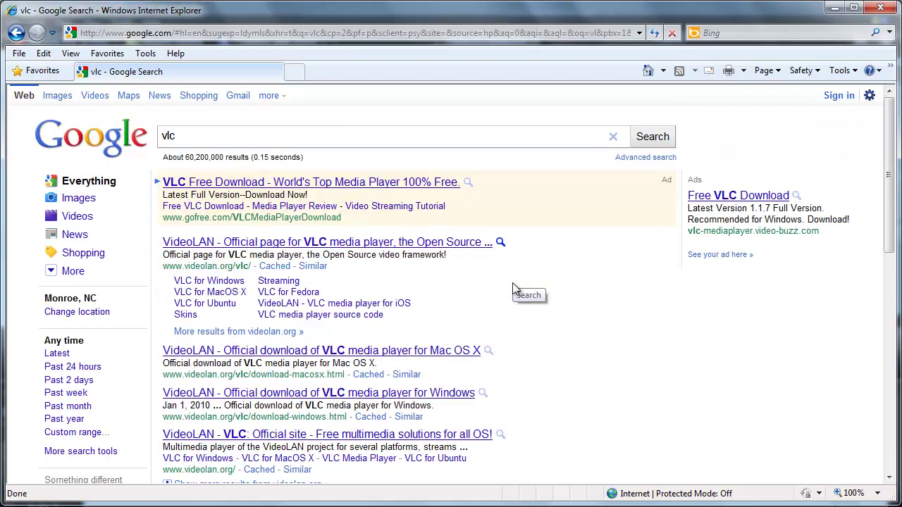
{"action": "left_click", "coordinate": [238, 243]}
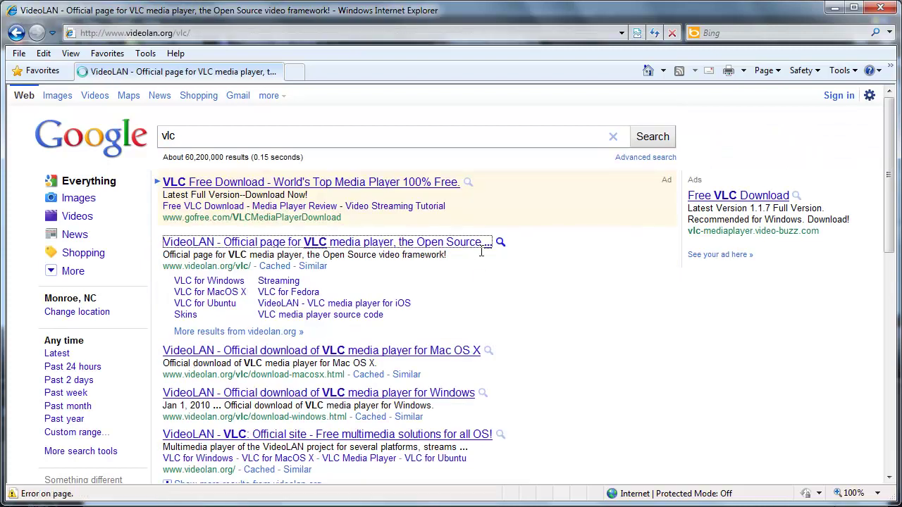
{"action": "scroll", "coordinate": [501, 268], "scroll_direction": "down", "scroll_amount": 1}
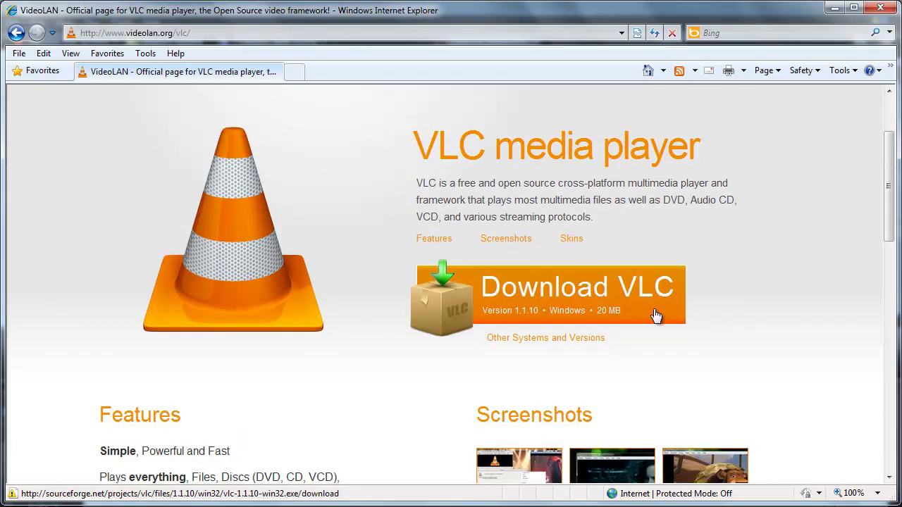
{"action": "left_click", "coordinate": [551, 299]}
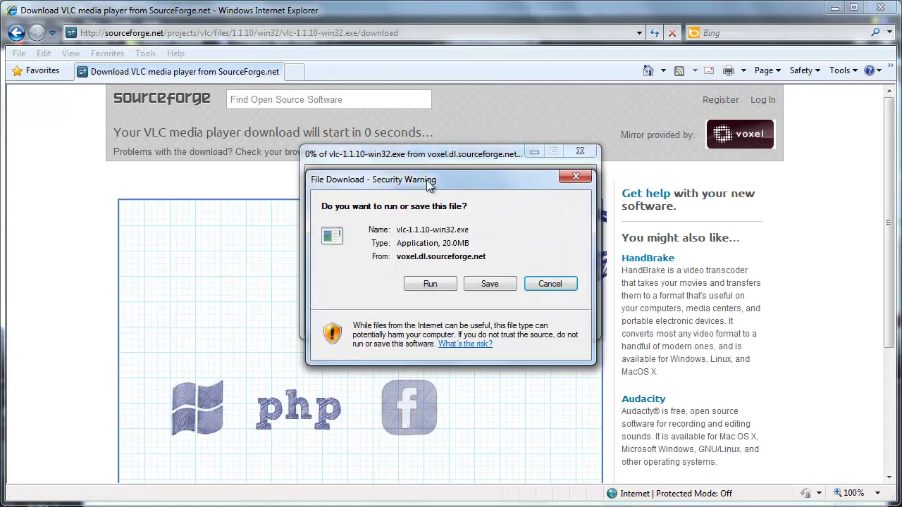
{"action": "left_click", "coordinate": [431, 285]}
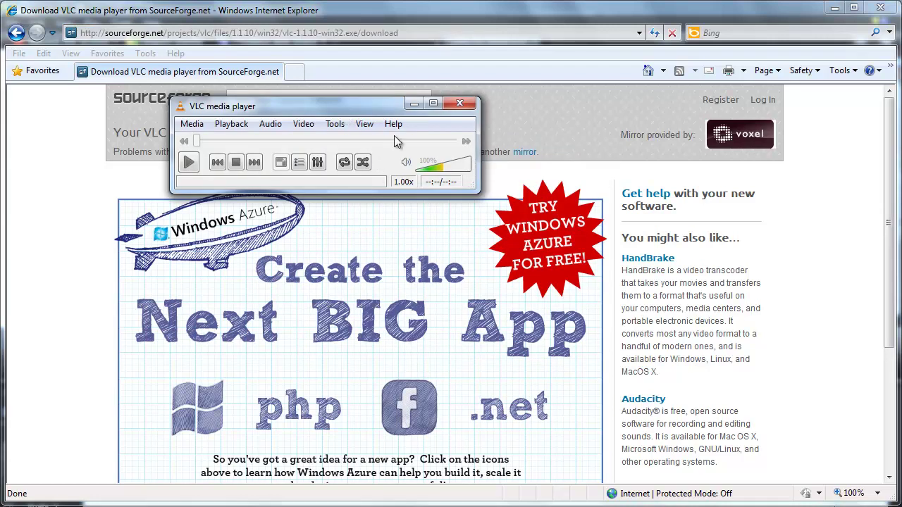
Enlarge and reposition VLC, then open 'Charlie bit my finger - again !.flv' from the desktop.
{"action": "left_click_drag", "start_coordinate": [475, 187], "coordinate": [572, 444]}
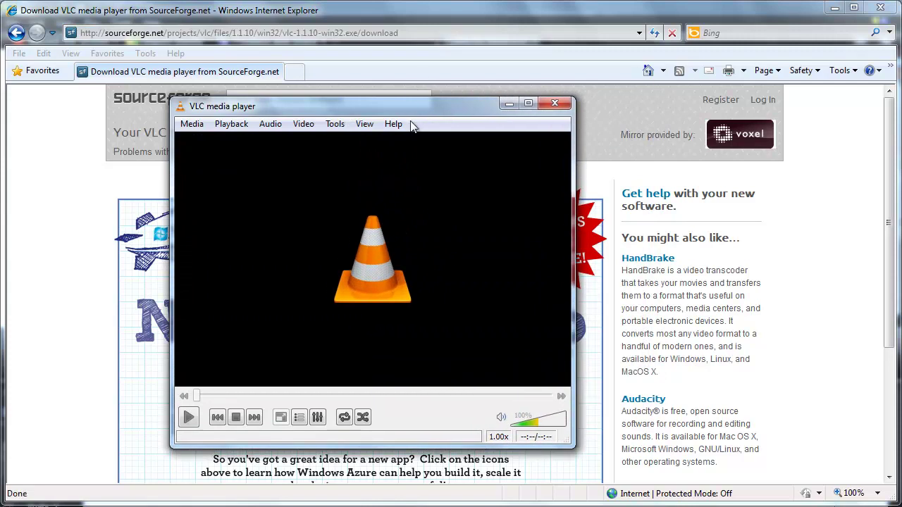
{"action": "left_click_drag", "start_coordinate": [440, 111], "coordinate": [525, 71]}
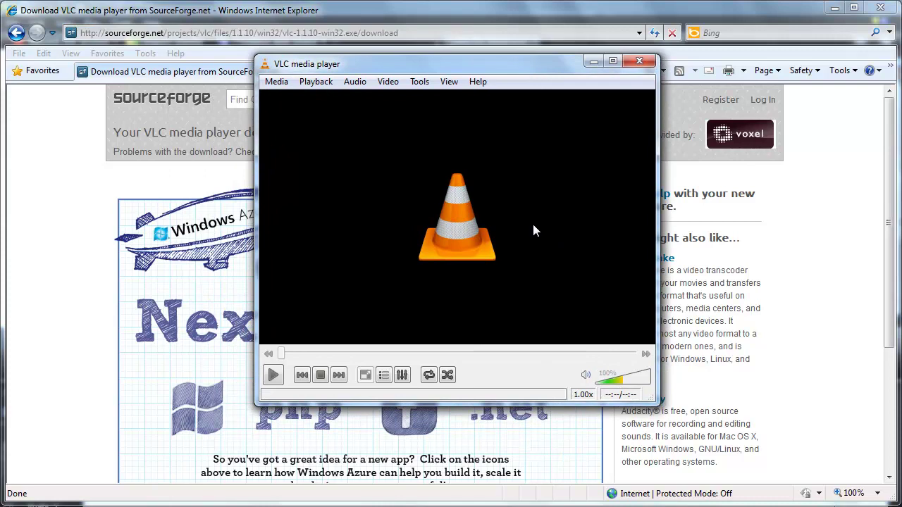
{"action": "key", "text": "super+d"}
{"action": "left_click", "coordinate": [342, 109]}
{"action": "left_click", "coordinate": [240, 124]}
{"action": "left_click", "coordinate": [350, 122]}
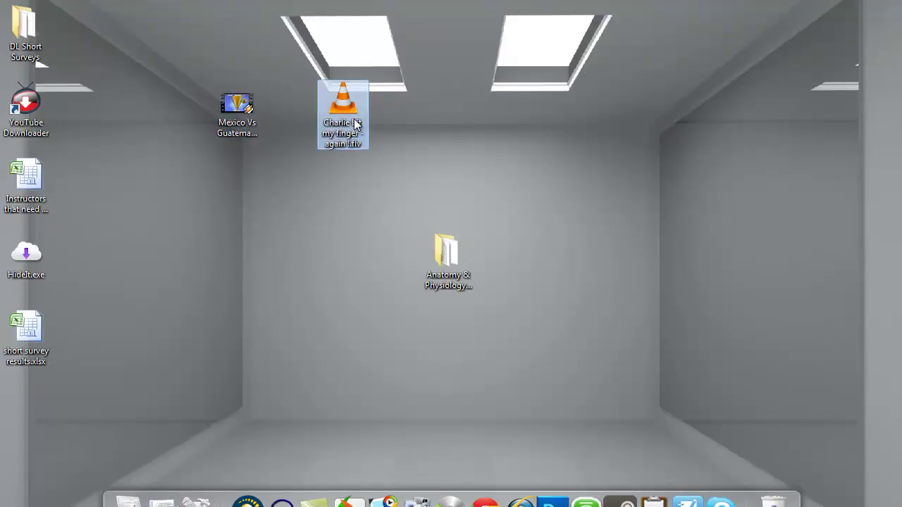
{"action": "left_click", "coordinate": [416, 138]}
{"action": "double_click", "coordinate": [360, 124]}
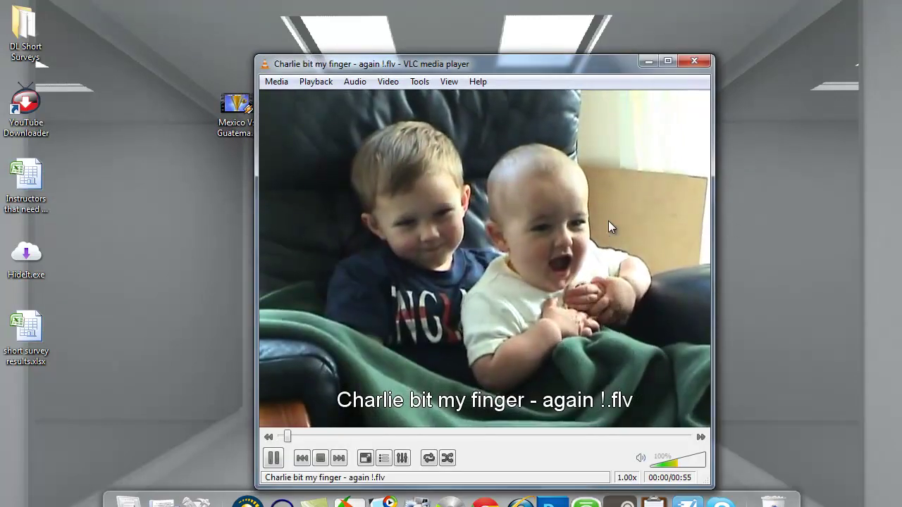